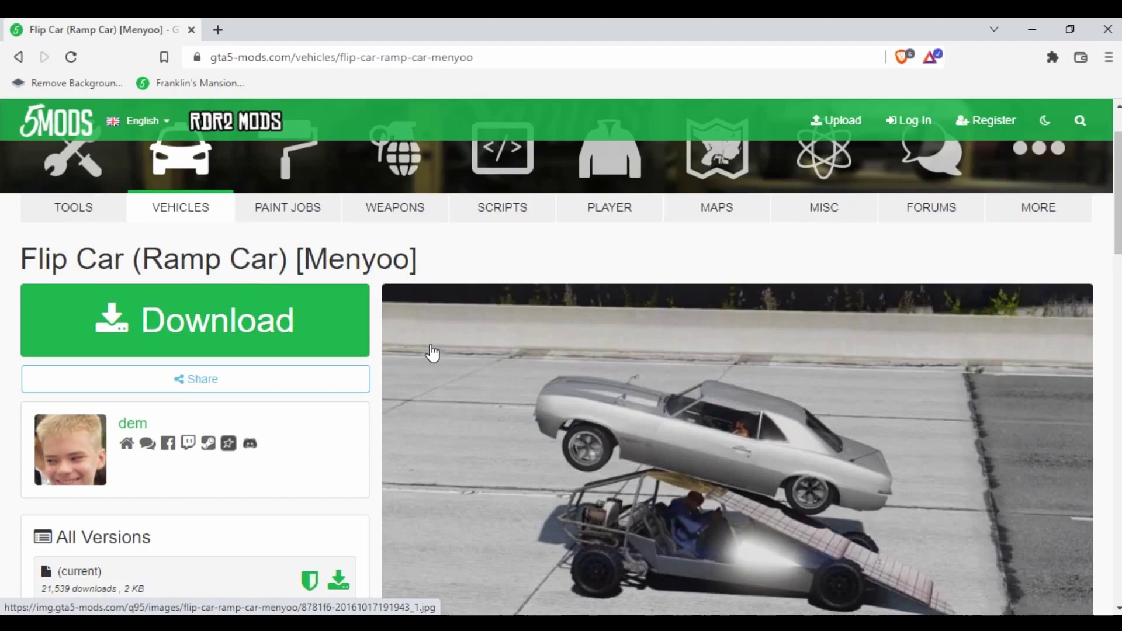
Step: Download the Flip Car (Ramp Car) [Menyoo] mod and save its archive in New folder (2) on the desktop
{"action": "scroll", "coordinate": [536, 359], "scroll_direction": "down", "scroll_amount": 3}
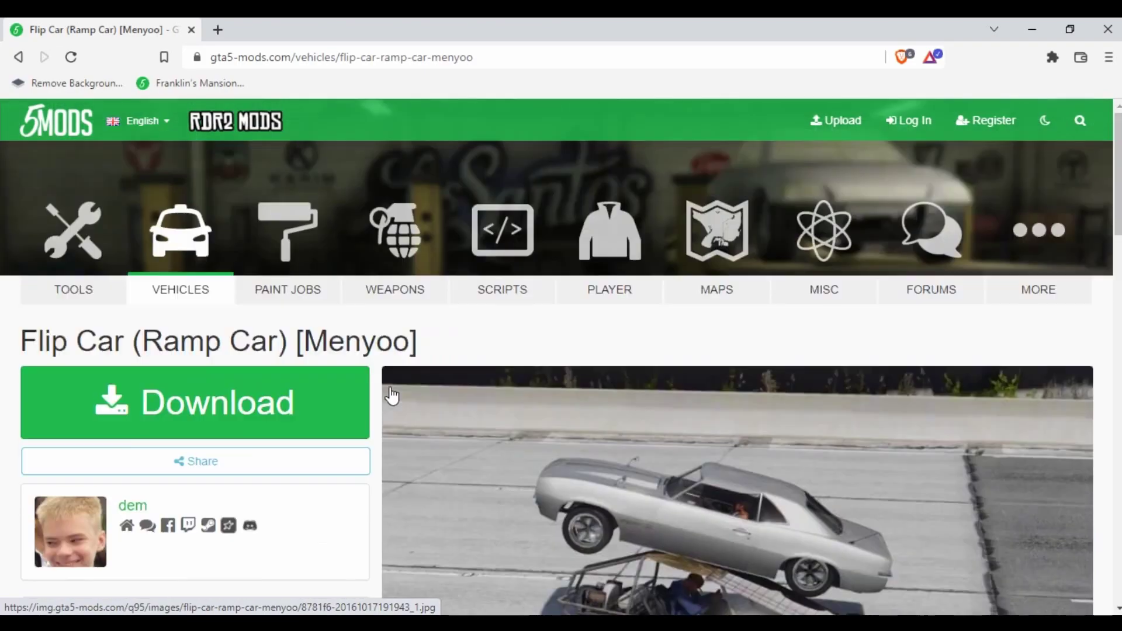
{"action": "scroll", "coordinate": [391, 398], "scroll_direction": "up", "scroll_amount": 3}
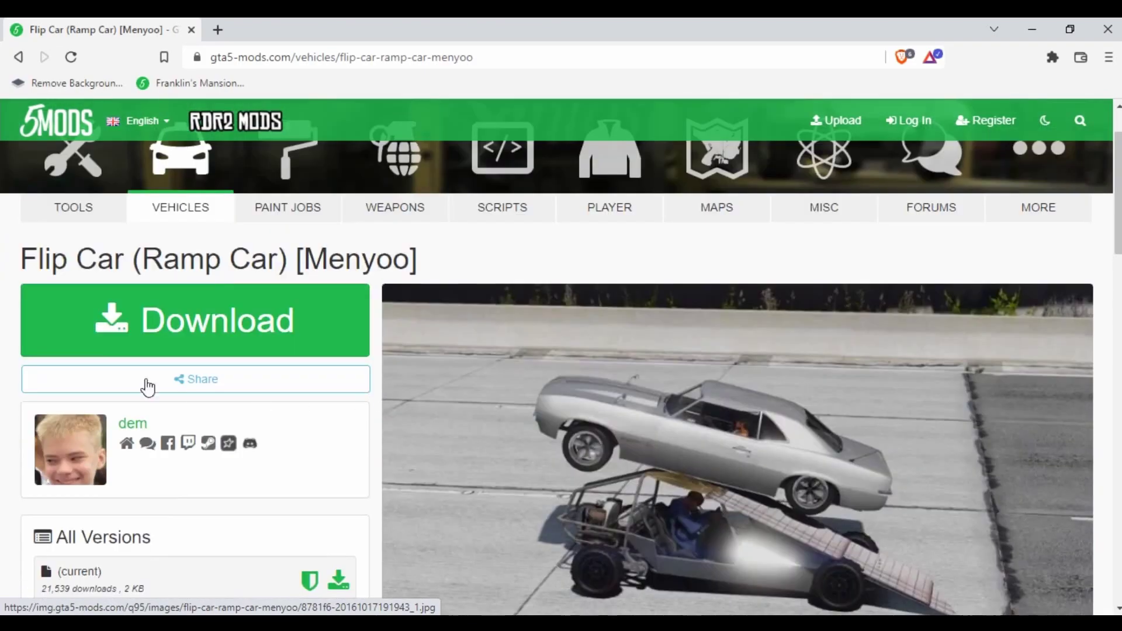
{"action": "left_click", "coordinate": [165, 298]}
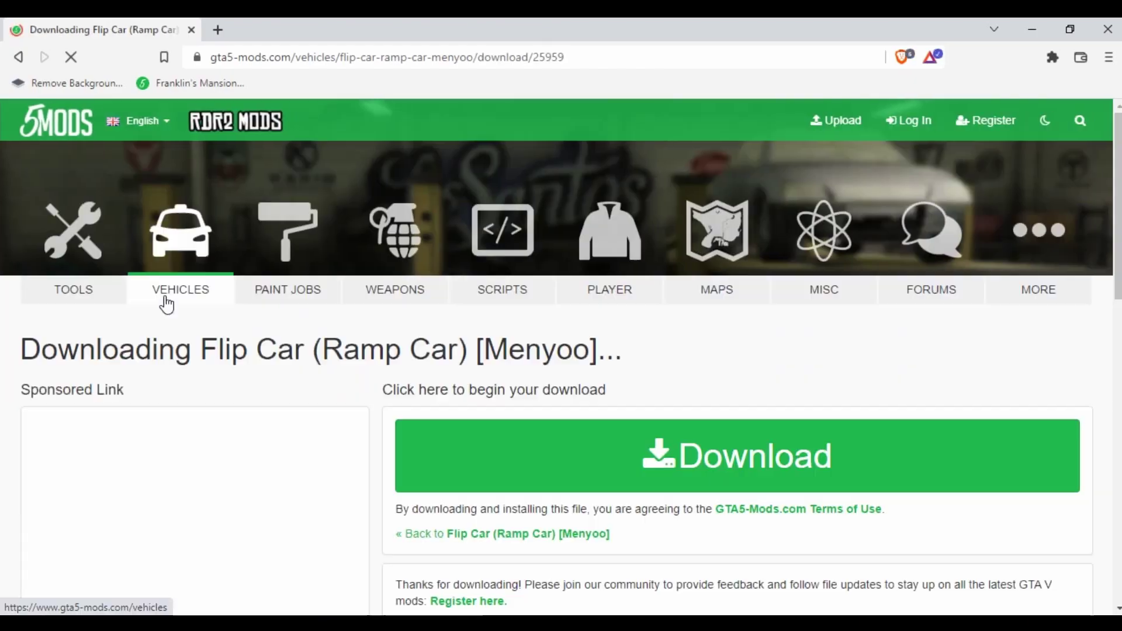
{"action": "left_click", "coordinate": [566, 436]}
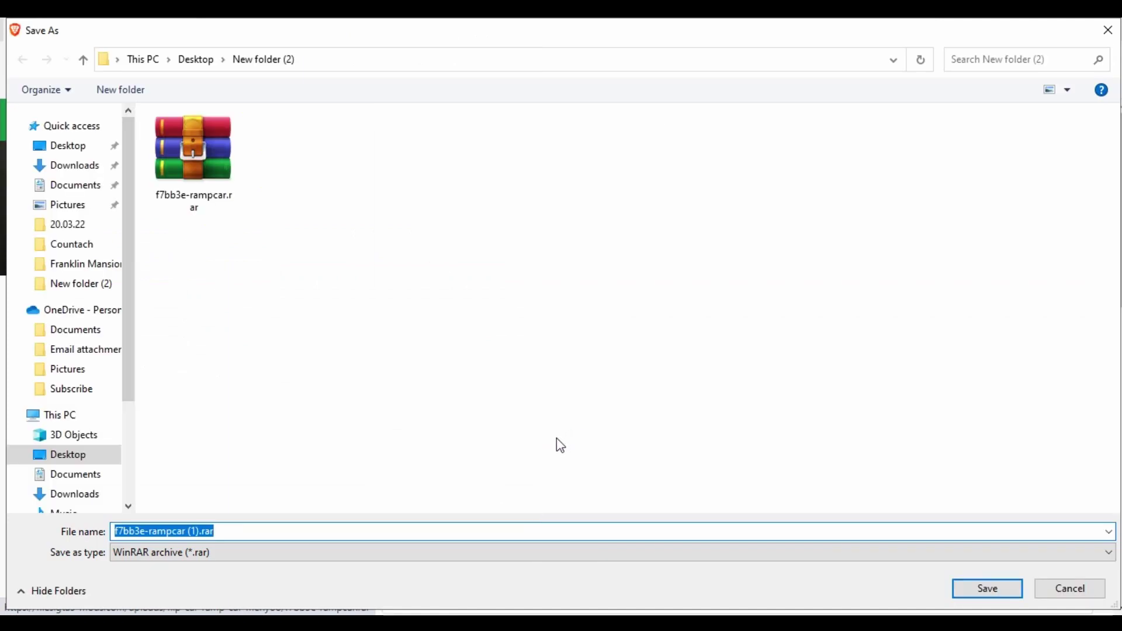
{"action": "key", "text": "Return"}
{"action": "left_click", "coordinate": [1046, 25]}
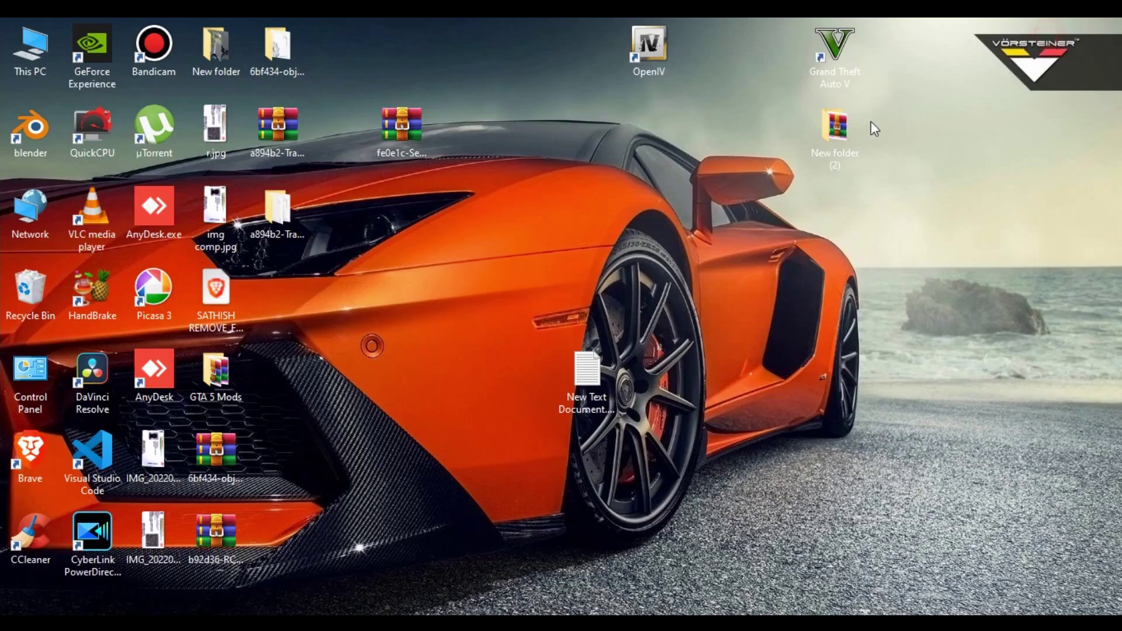
Step: Open New folder (2) from the desktop and extract ScriptHookV_1.0.2245.0.zip into its own subfolder
{"action": "double_click", "coordinate": [829, 157]}
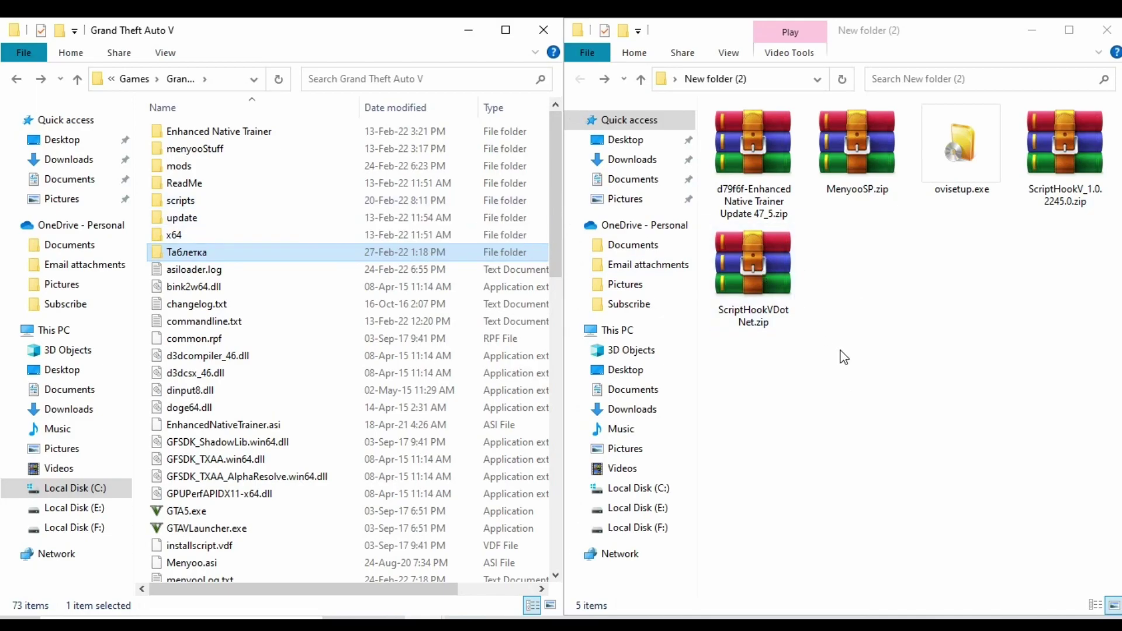
{"action": "left_click", "coordinate": [1070, 163]}
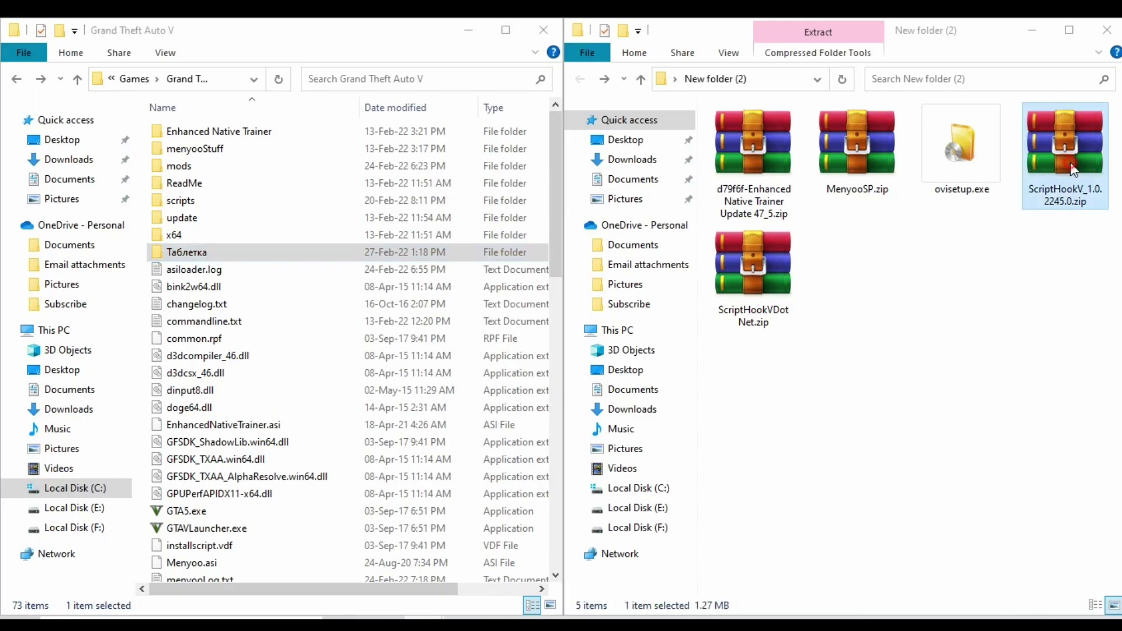
{"action": "right_click", "coordinate": [1070, 162]}
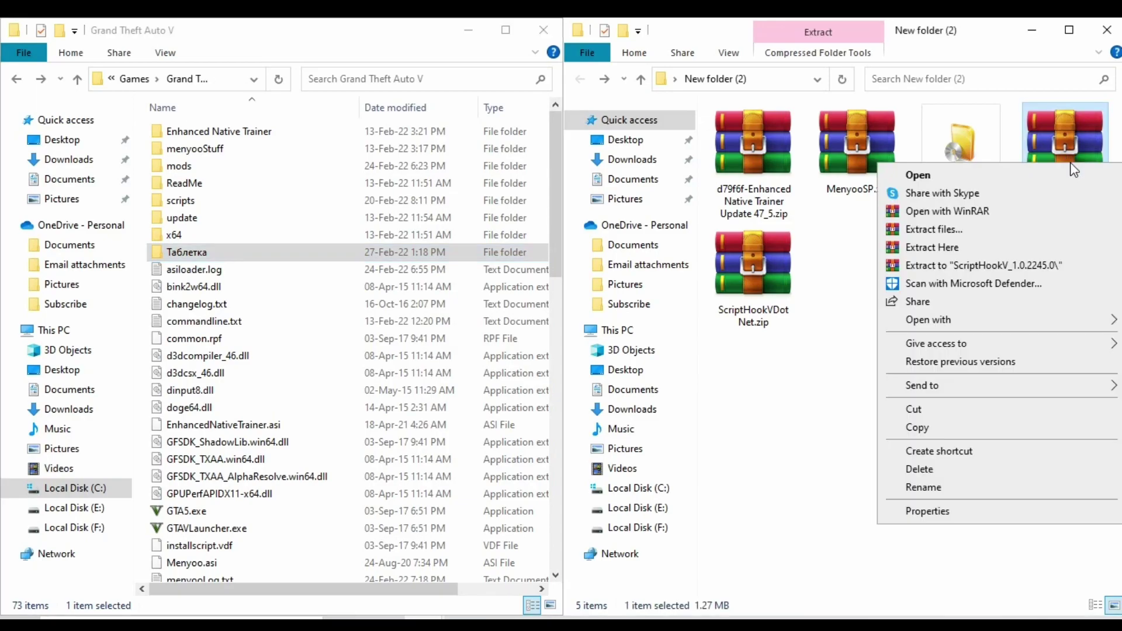
{"action": "left_click", "coordinate": [965, 264]}
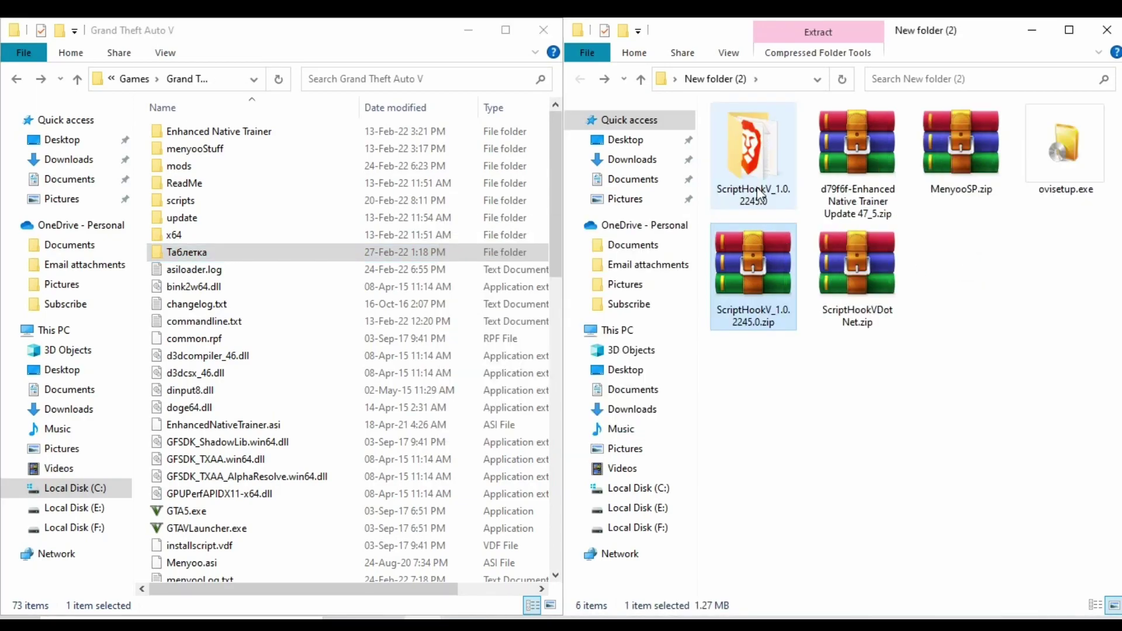
Step: Try to move dinput8.dll and ScriptHookV.dll from the extracted ScriptHookV bin folder into the Grand Theft Auto V folder
{"action": "double_click", "coordinate": [751, 191]}
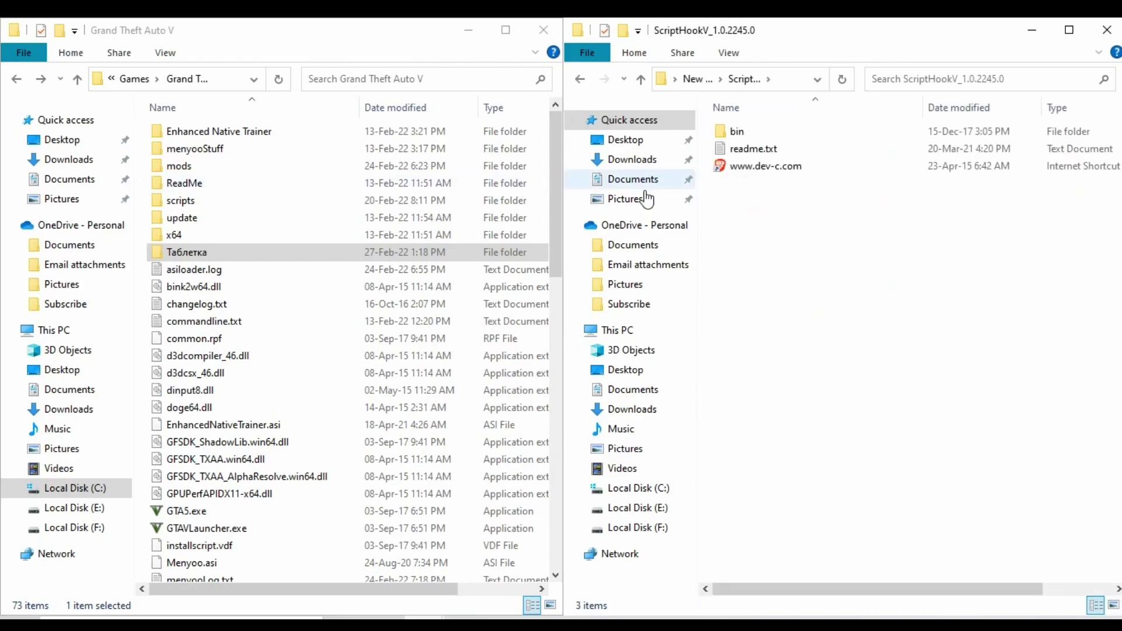
{"action": "double_click", "coordinate": [758, 131]}
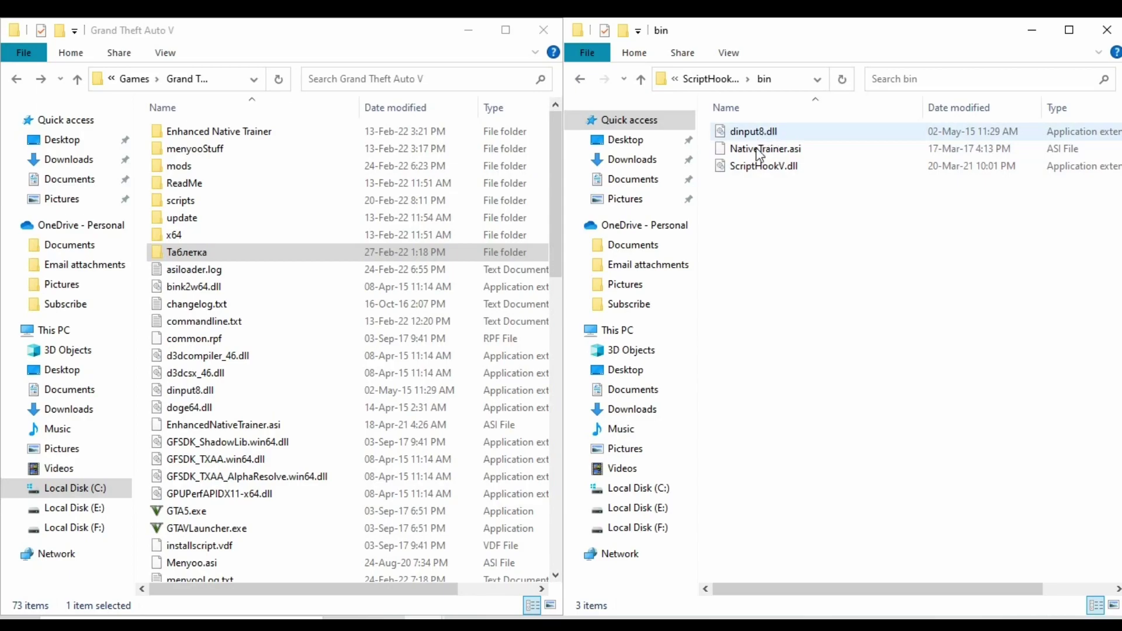
{"action": "left_click", "coordinate": [755, 134]}
{"action": "left_click", "coordinate": [757, 171], "text": "ctrl"}
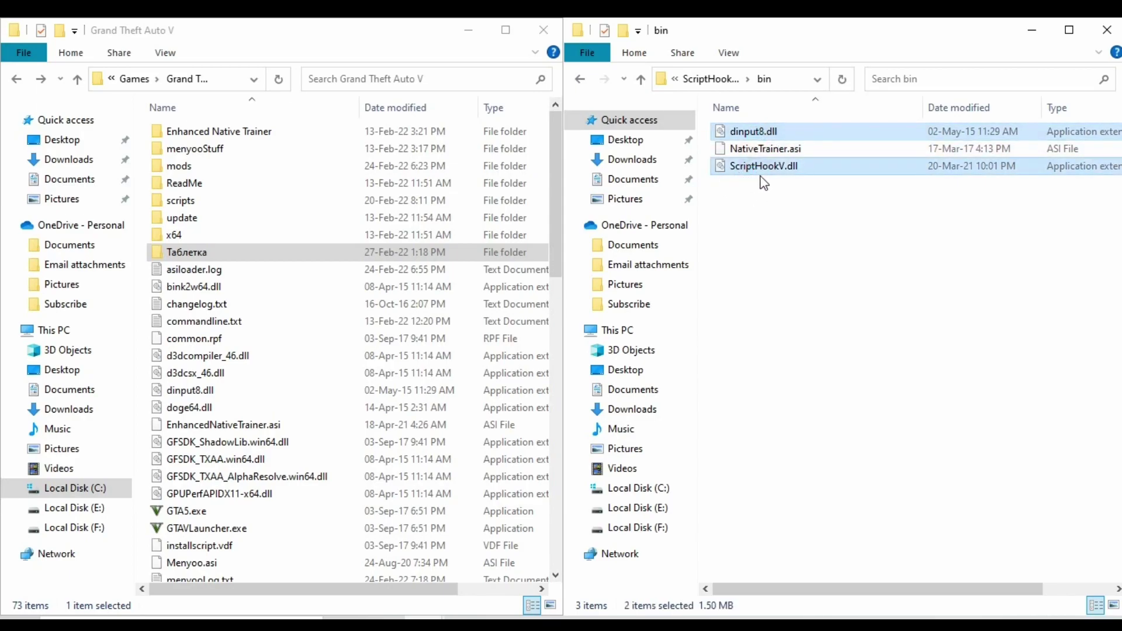
{"action": "left_click_drag", "start_coordinate": [759, 166], "coordinate": [340, 440]}
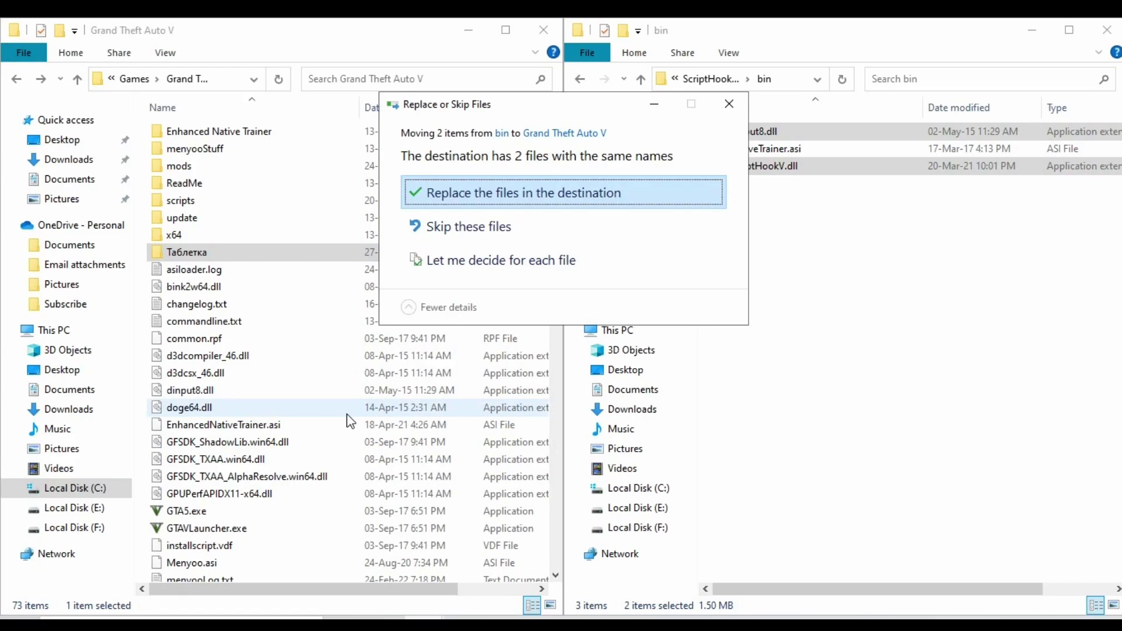
{"action": "left_click", "coordinate": [737, 104]}
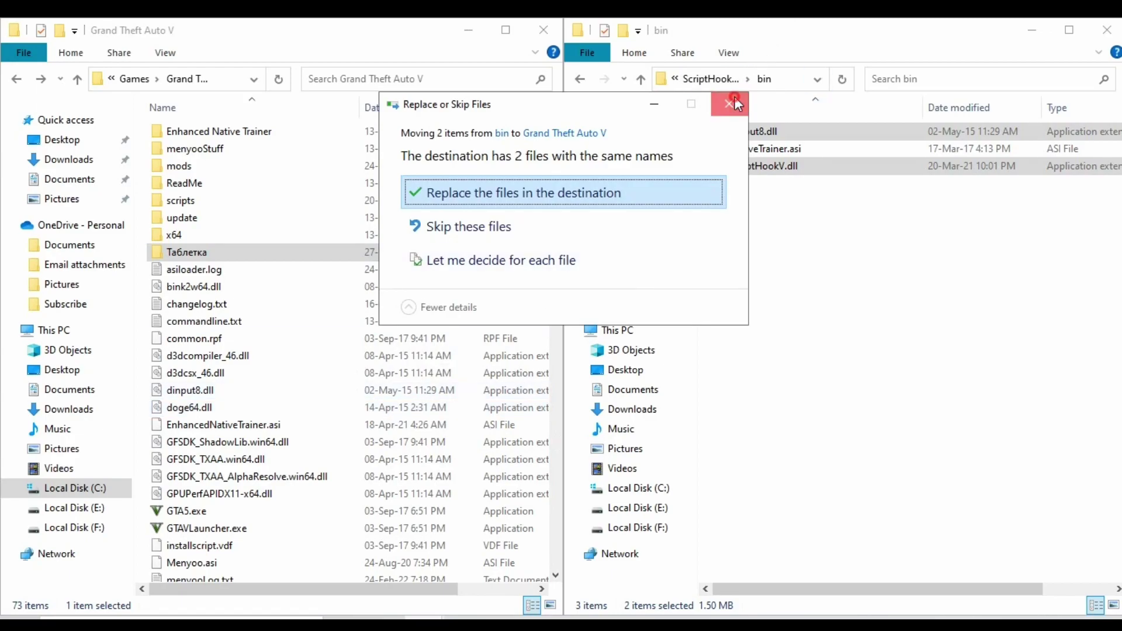
Step: Return to New folder (2) and extract ScriptHookVDotNet.zip into its own subfolder
{"action": "left_click", "coordinate": [580, 79]}
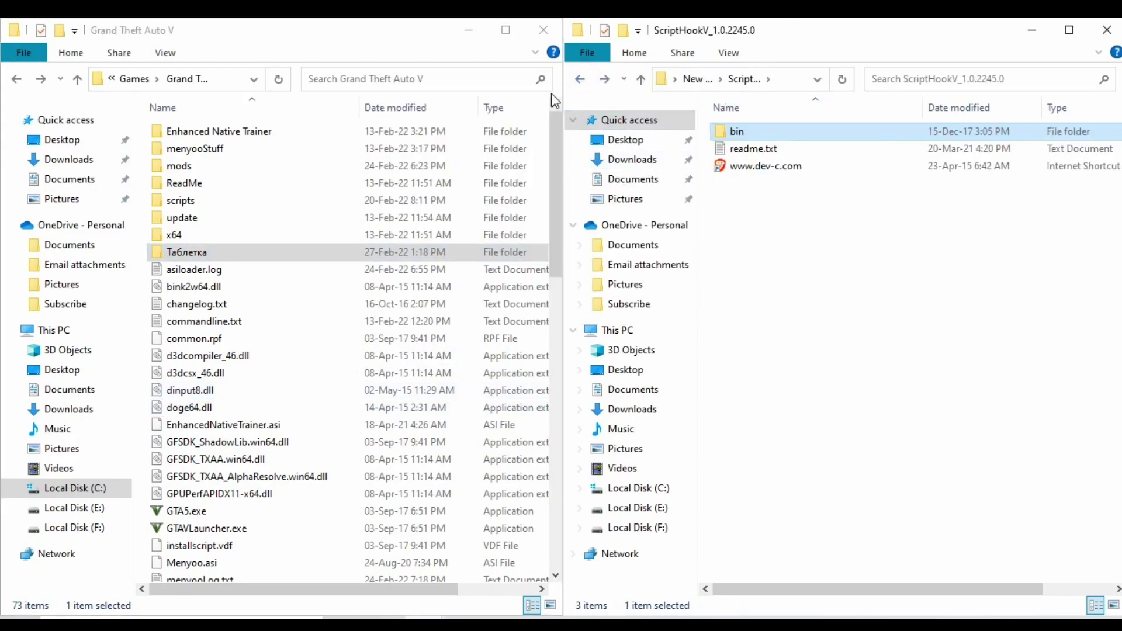
{"action": "left_click", "coordinate": [580, 80]}
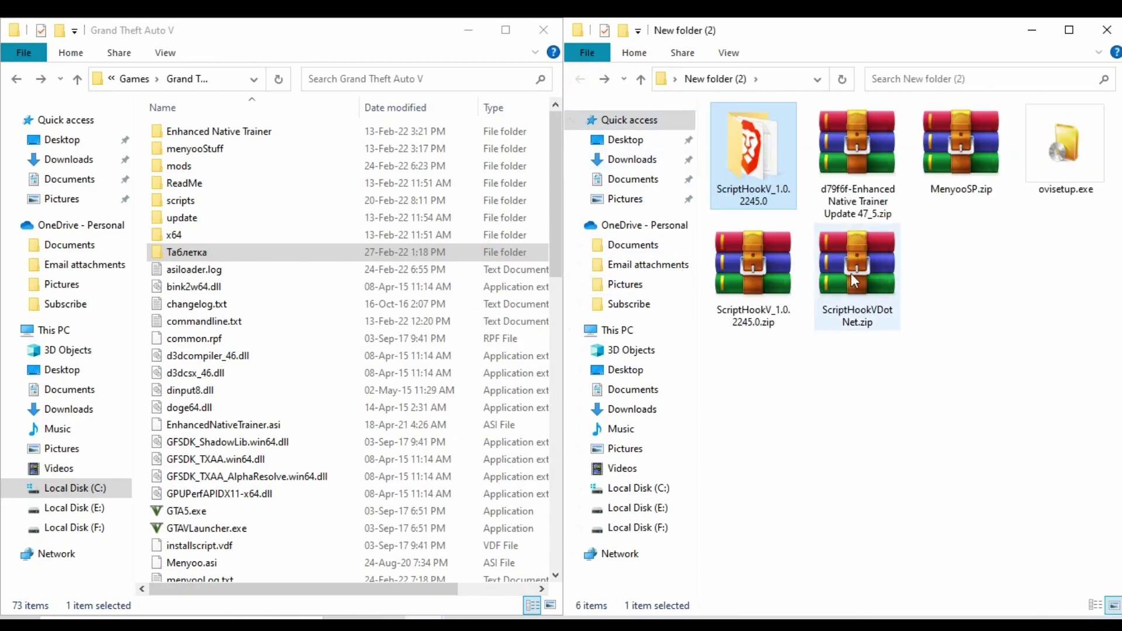
{"action": "left_click", "coordinate": [847, 278]}
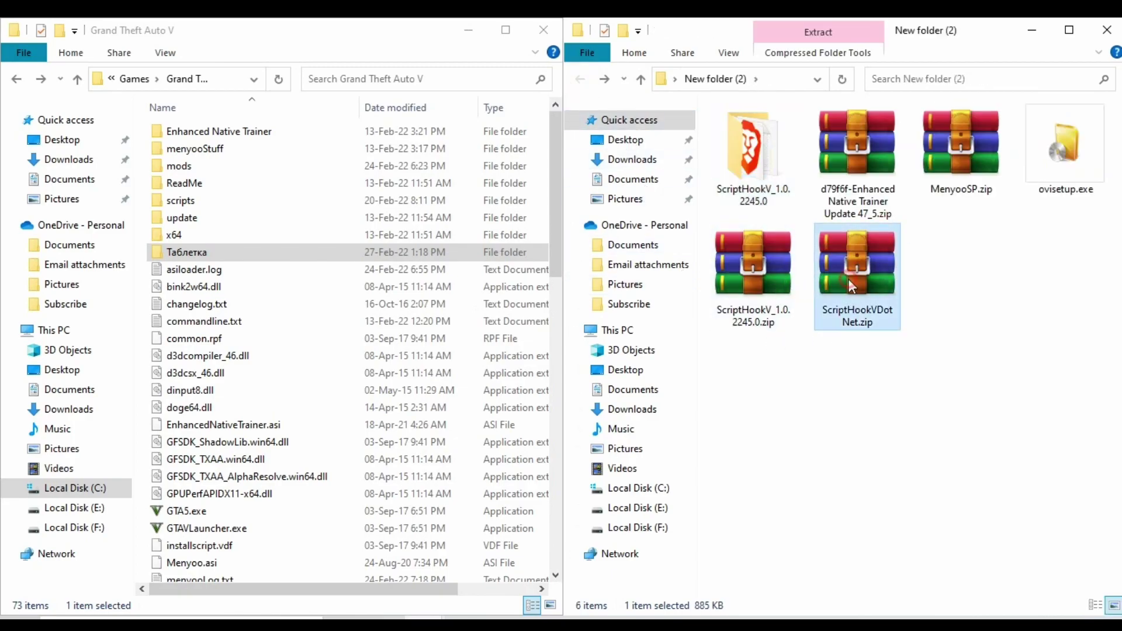
{"action": "right_click", "coordinate": [847, 279]}
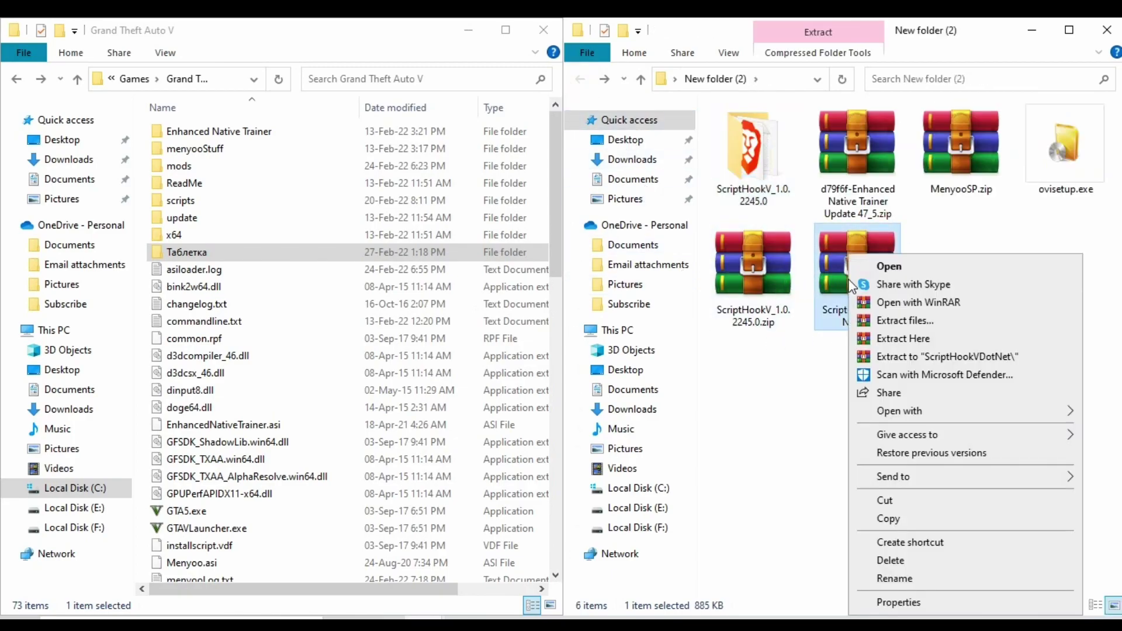
{"action": "left_click", "coordinate": [907, 358]}
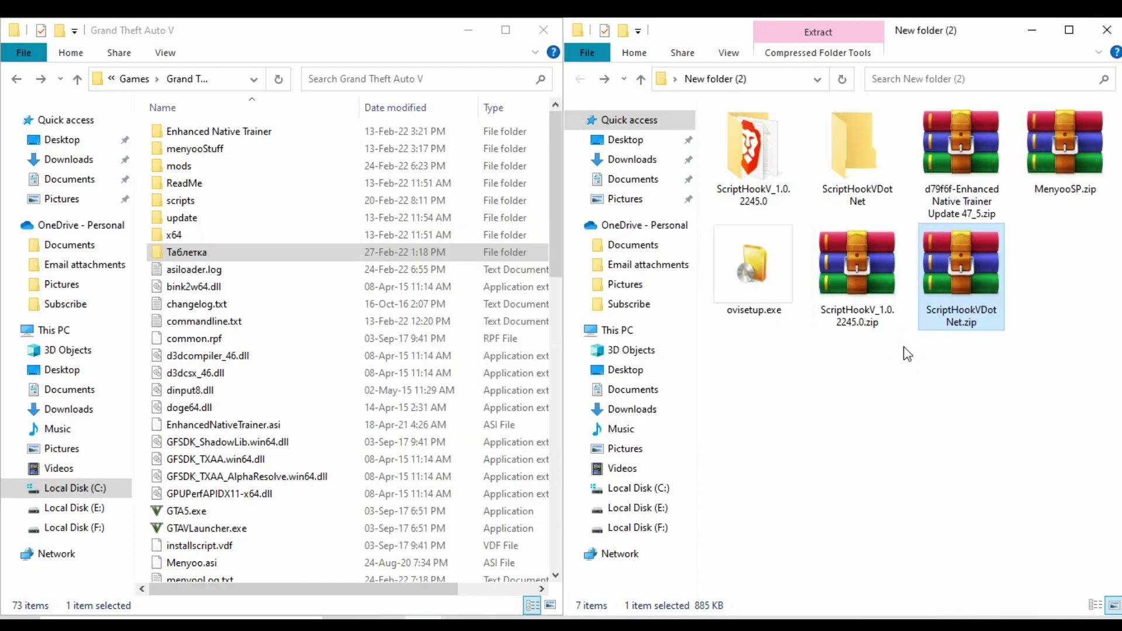
Step: Move the six ScriptHookVDotNet .asi, .ini, .dll and .xml files into the Grand Theft Auto V folder, replacing the existing files
{"action": "double_click", "coordinate": [878, 158]}
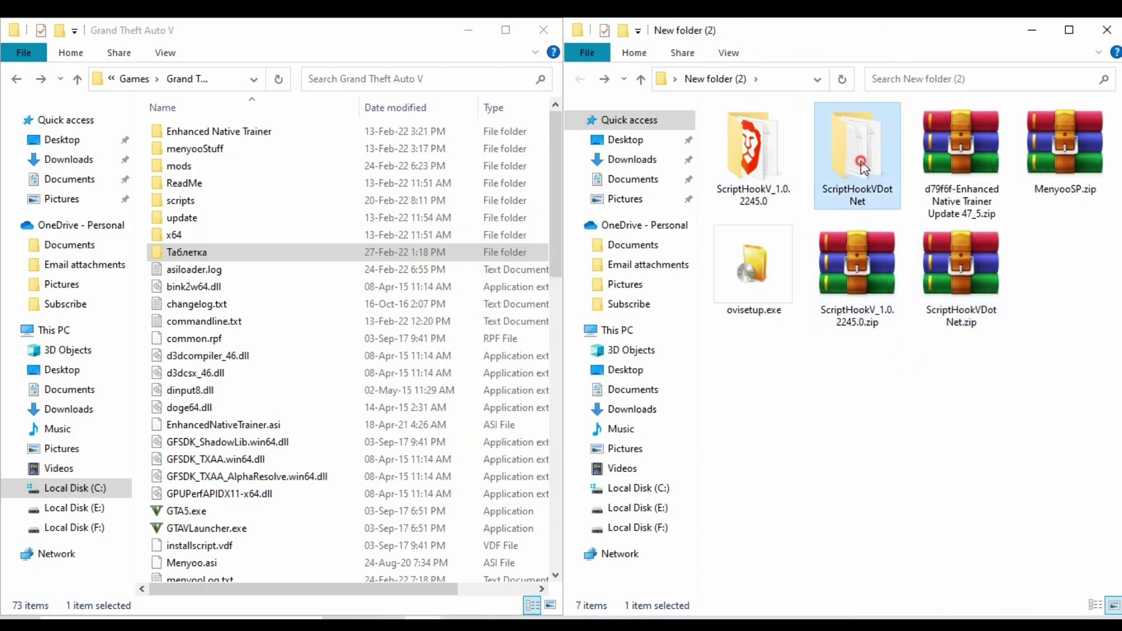
{"action": "left_click_drag", "start_coordinate": [785, 354], "coordinate": [789, 162]}
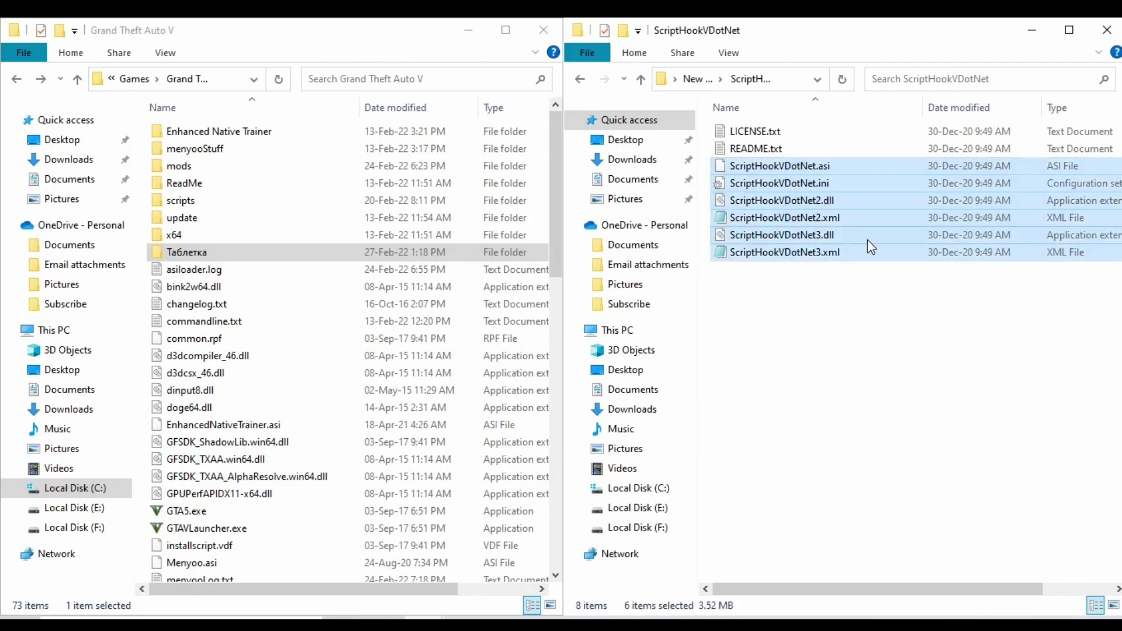
{"action": "left_click_drag", "start_coordinate": [874, 226], "coordinate": [287, 417]}
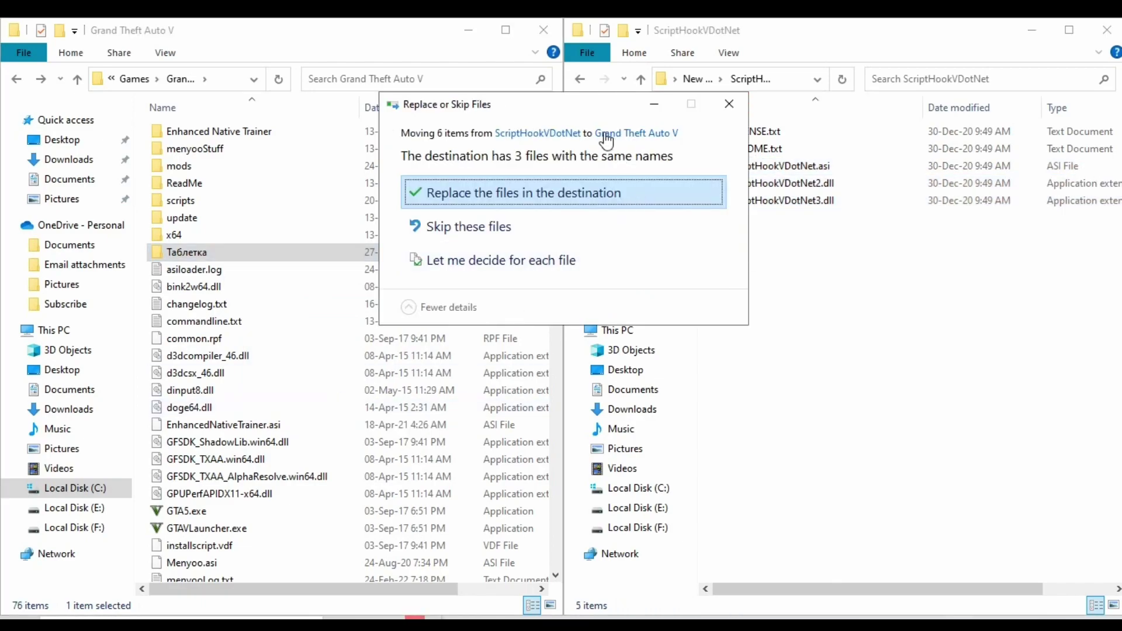
{"action": "left_click", "coordinate": [539, 195]}
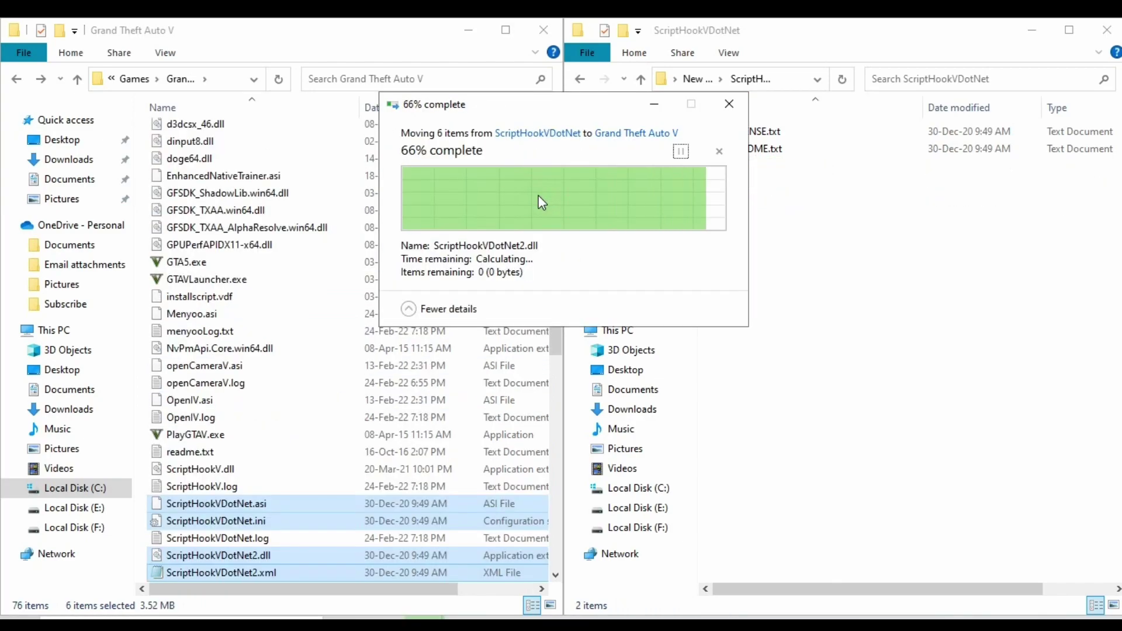
Step: Delete the extracted ScriptHookV_1.0.2245.0 and ScriptHookVDotNet folders from New folder (2)
{"action": "left_click", "coordinate": [584, 76]}
{"action": "left_click", "coordinate": [753, 176]}
{"action": "left_click", "coordinate": [825, 193], "text": "ctrl"}
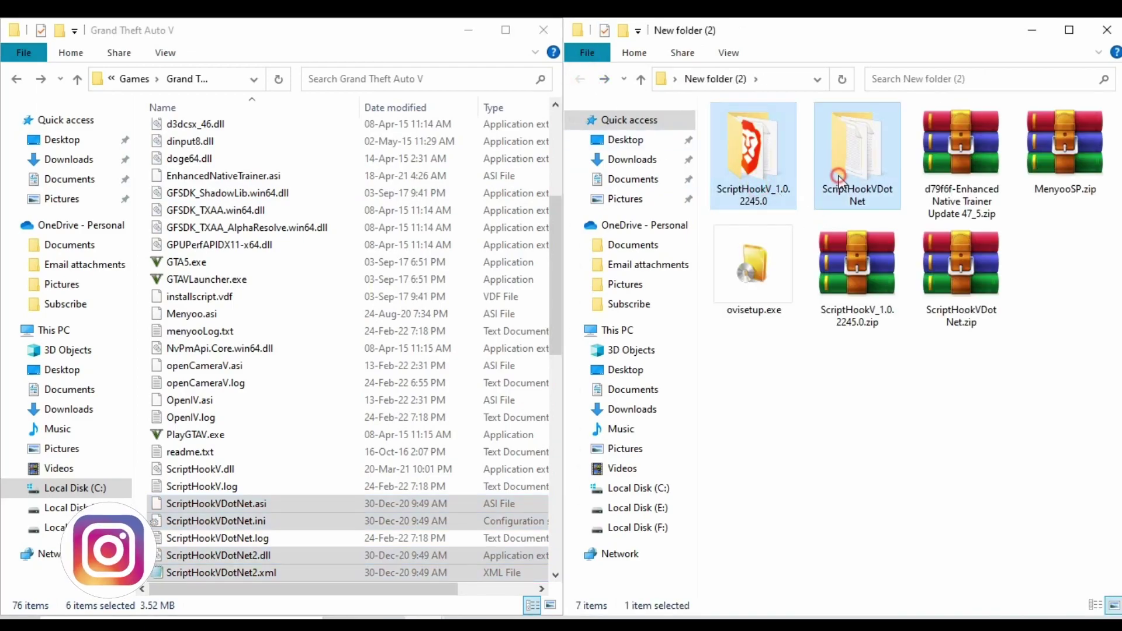
{"action": "key", "text": "Delete"}
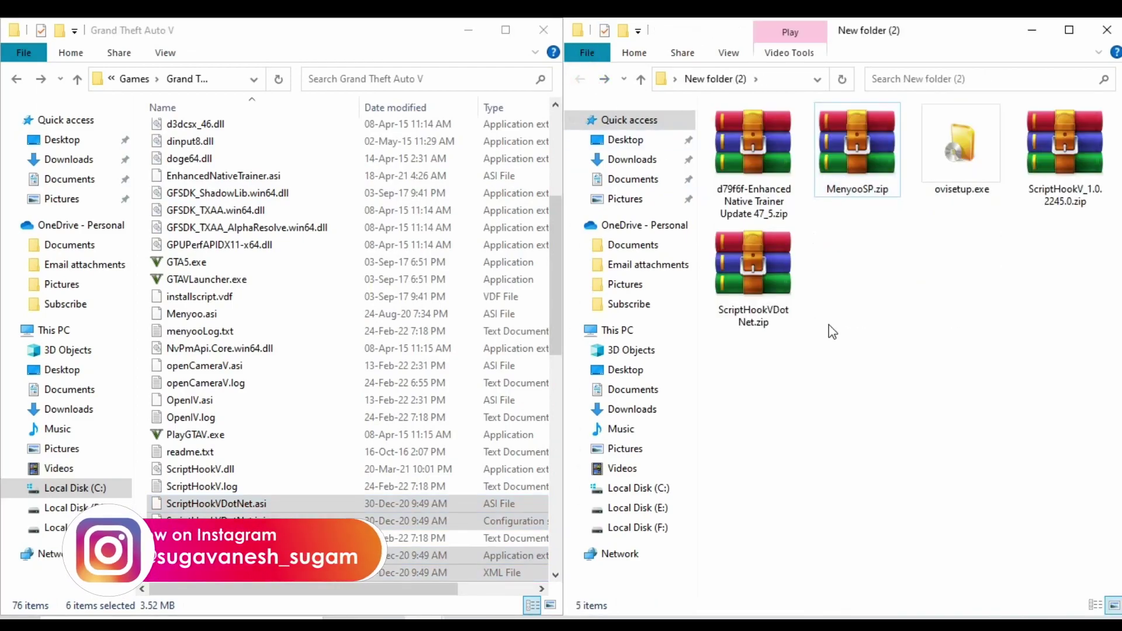
Step: Run ovisetup.exe, keep English as the language, and accept the OpenIV license terms
{"action": "double_click", "coordinate": [963, 186]}
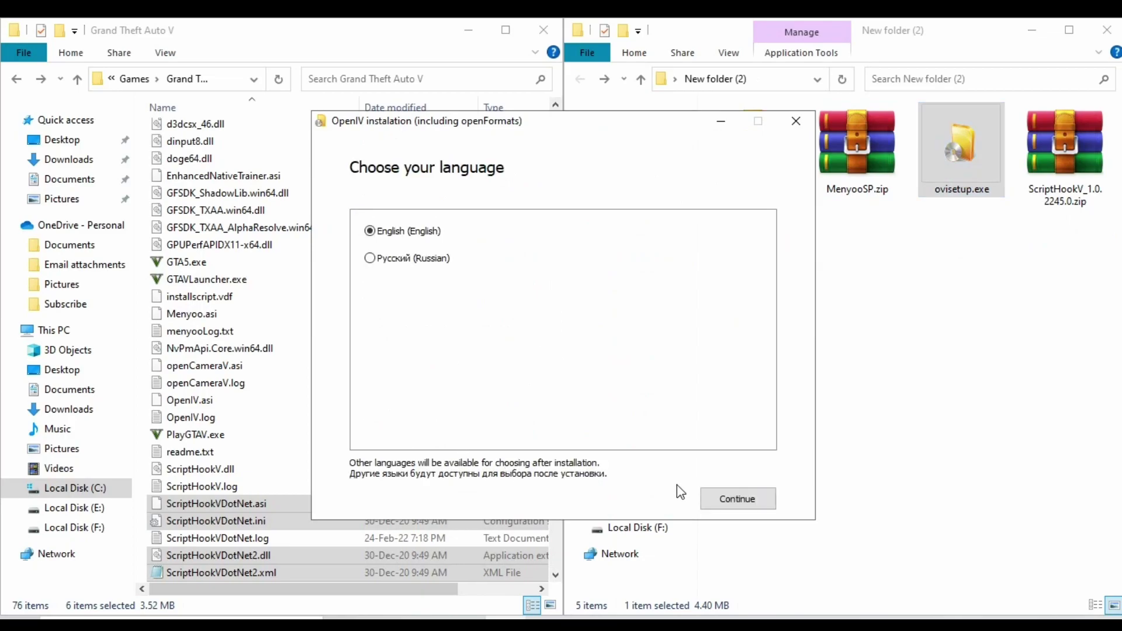
{"action": "left_click", "coordinate": [734, 498]}
{"action": "left_click", "coordinate": [746, 501]}
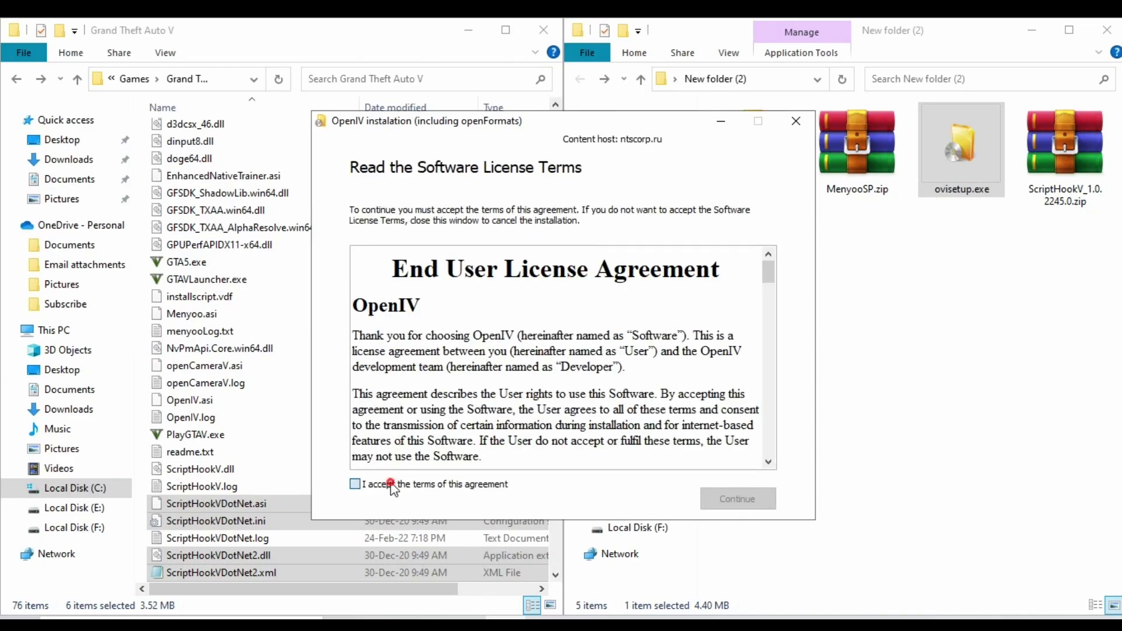
{"action": "left_click", "coordinate": [391, 484]}
{"action": "left_click", "coordinate": [720, 501]}
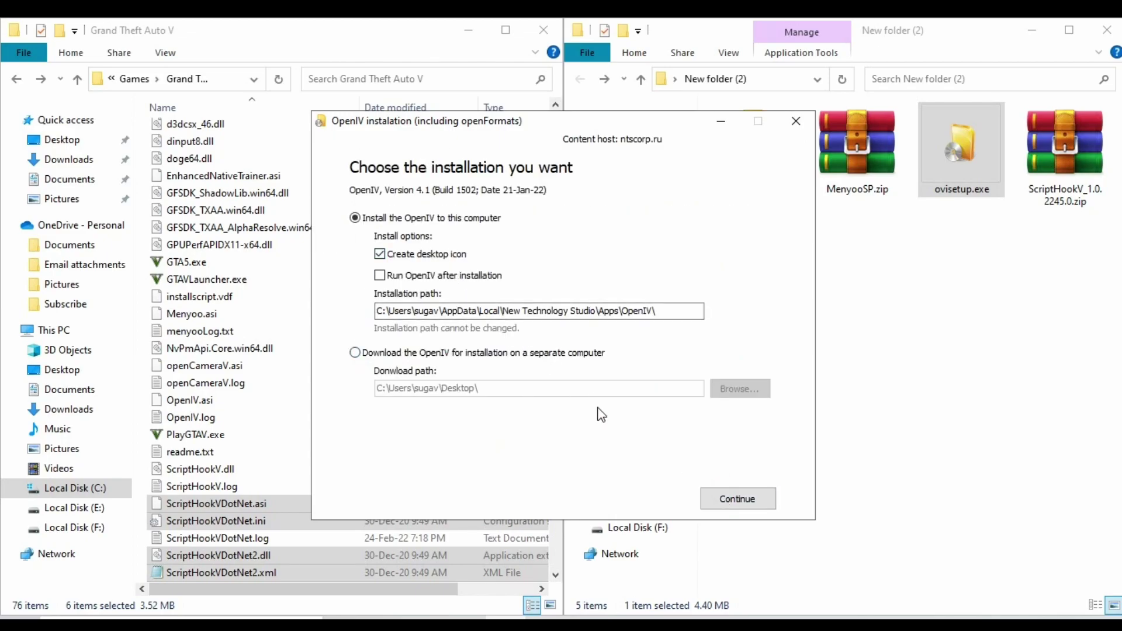
Step: Install OpenIV on this computer with a desktop icon, confirming the download, and close the finished installer
{"action": "left_click", "coordinate": [761, 500]}
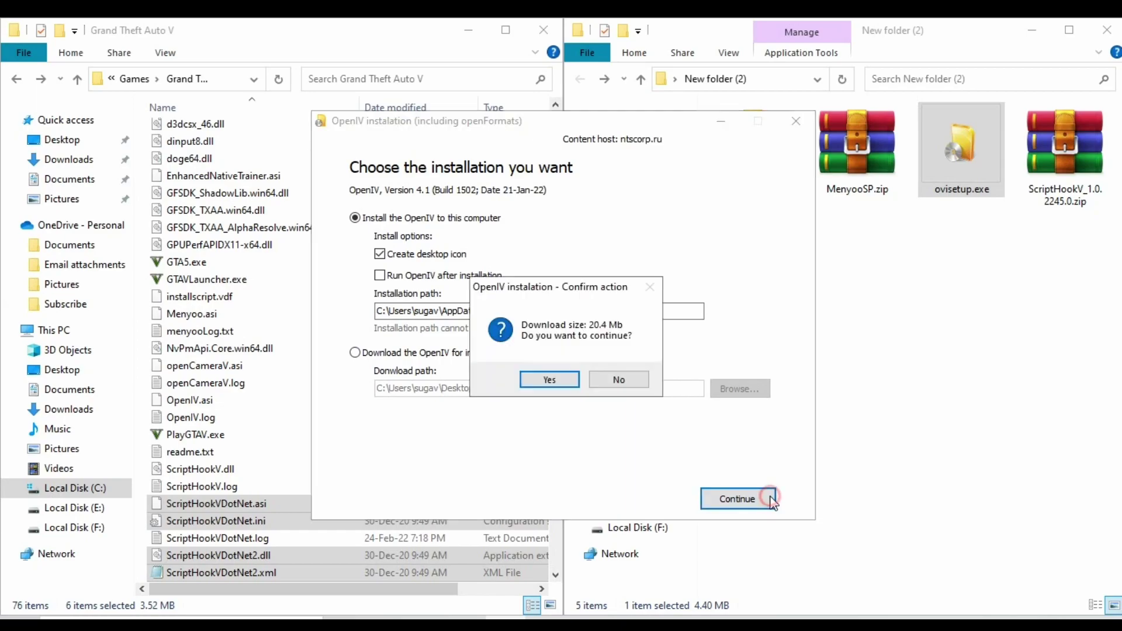
{"action": "left_click", "coordinate": [564, 379]}
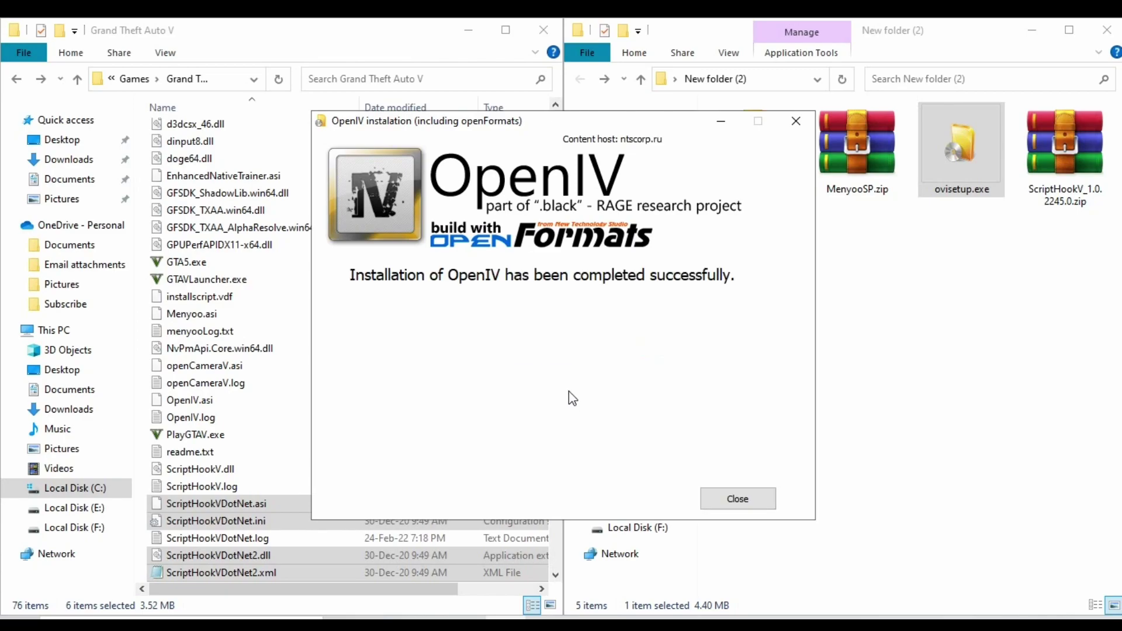
{"action": "left_click", "coordinate": [731, 505]}
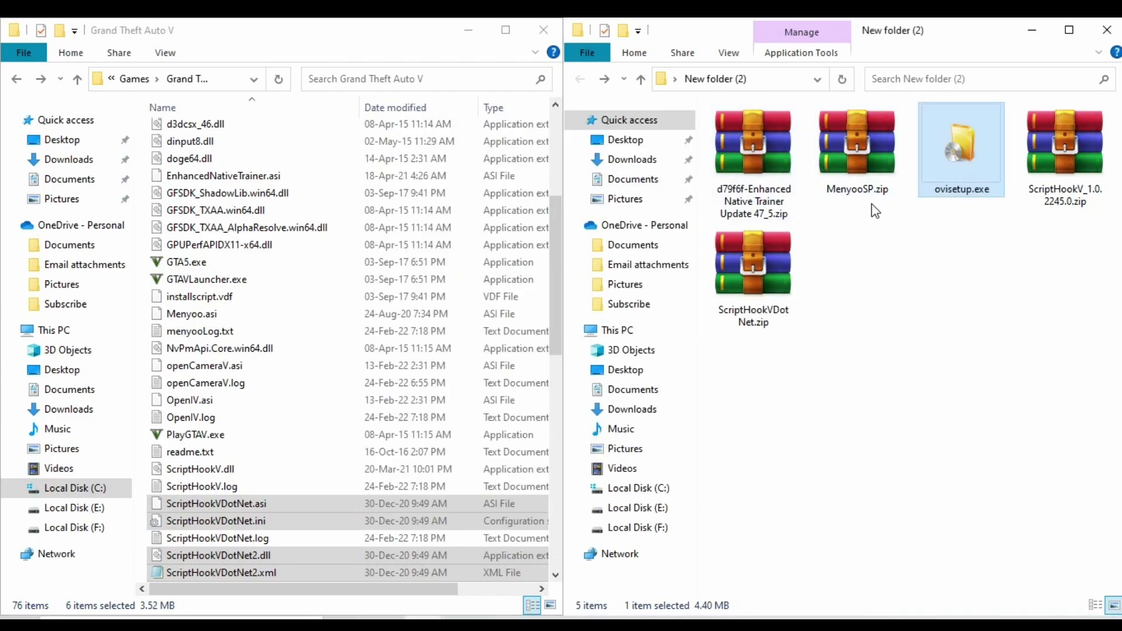
Step: Extract MenyooSP.zip into its own subfolder in New folder (2)
{"action": "left_click", "coordinate": [858, 185]}
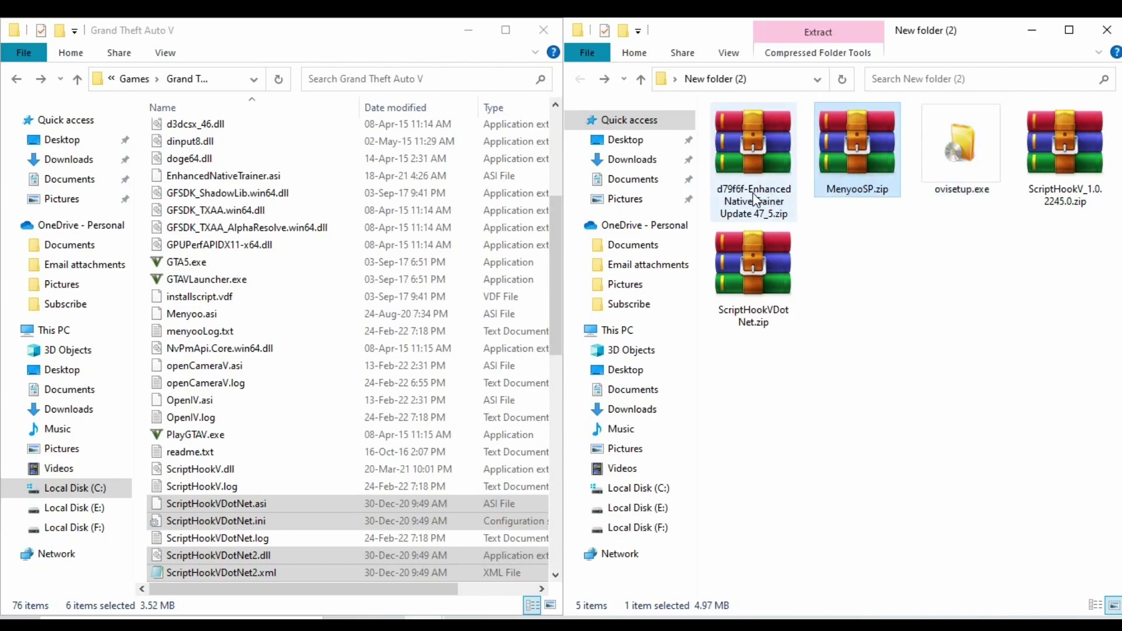
{"action": "right_click", "coordinate": [850, 156]}
{"action": "left_click", "coordinate": [898, 258]}
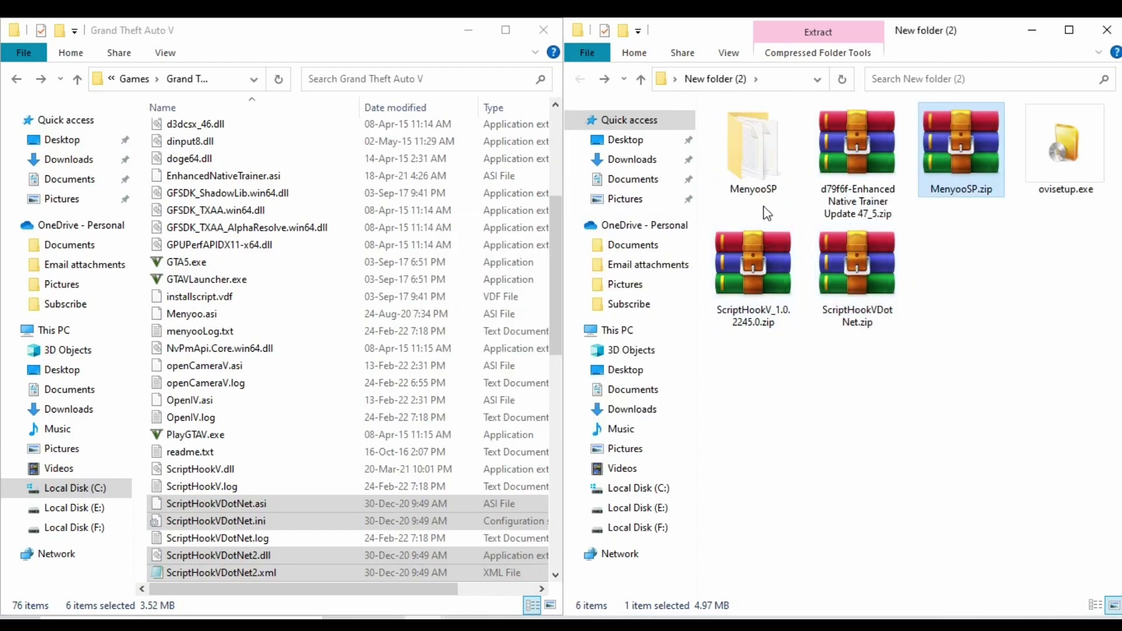
Step: Try to move menyooStuff and Menyoo.asi from the extracted MenyooSP folder into the Grand Theft Auto V folder, dismissing the file replacement
{"action": "double_click", "coordinate": [777, 186]}
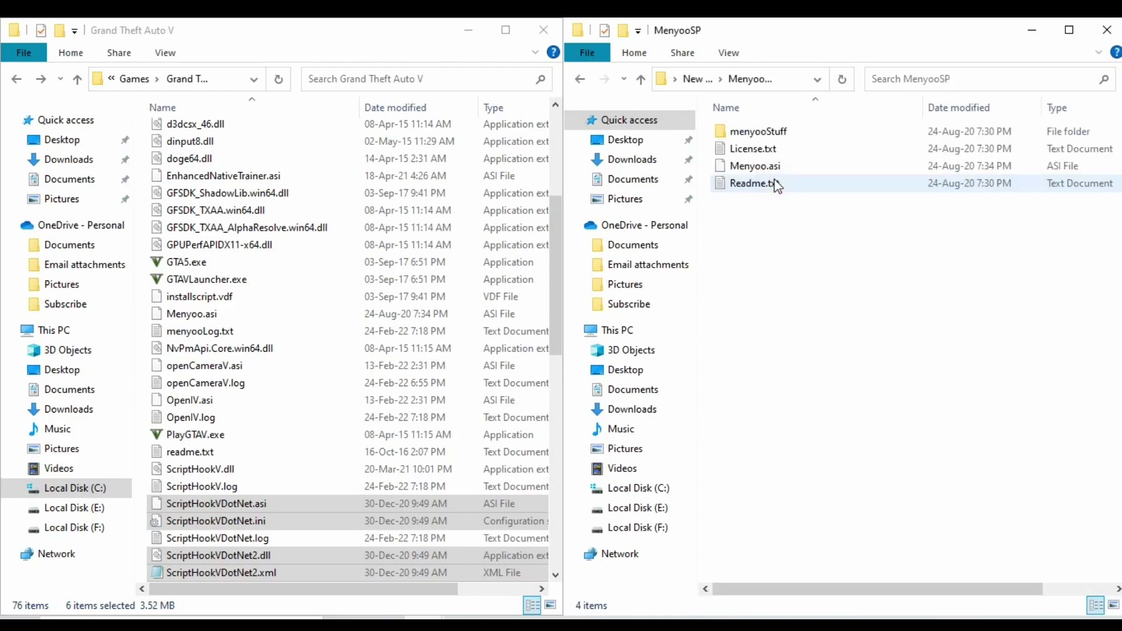
{"action": "left_click", "coordinate": [769, 134]}
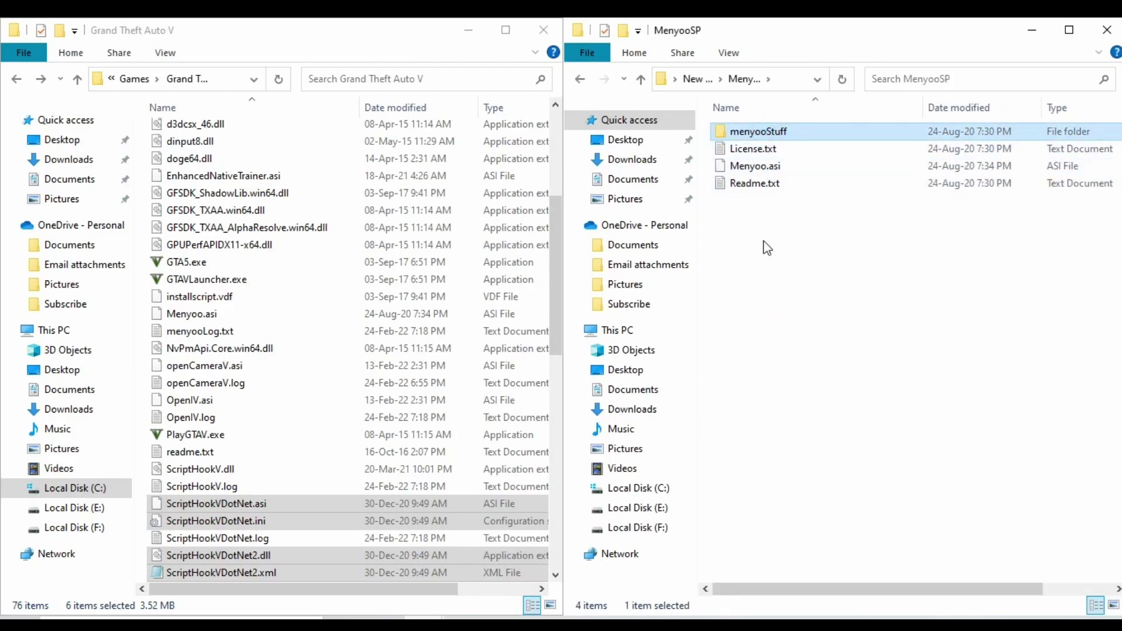
{"action": "left_click", "coordinate": [767, 168], "text": "ctrl"}
{"action": "left_click_drag", "start_coordinate": [758, 136], "coordinate": [292, 316]}
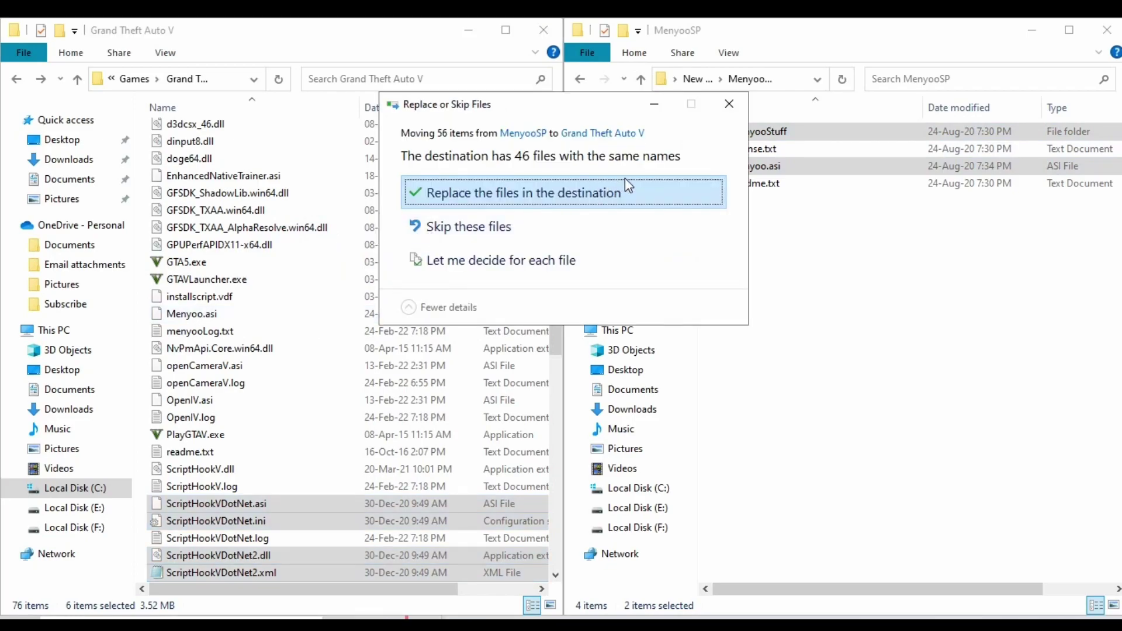
{"action": "left_click", "coordinate": [729, 103]}
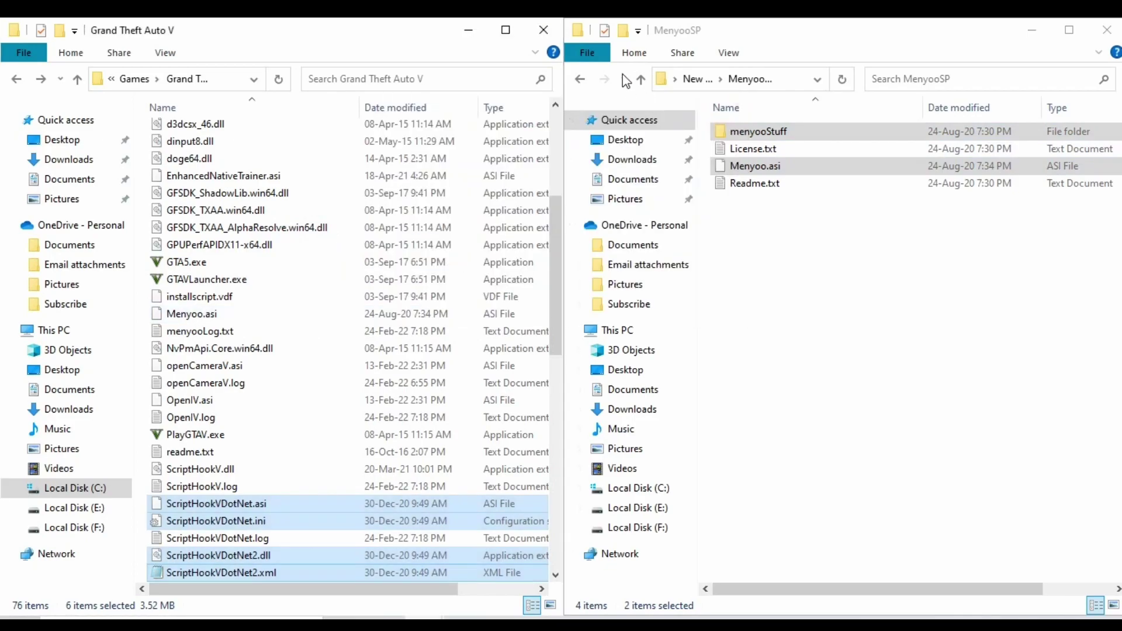
Step: Return to New folder (2) and permanently delete the extracted MenyooSP folder
{"action": "left_click", "coordinate": [577, 80]}
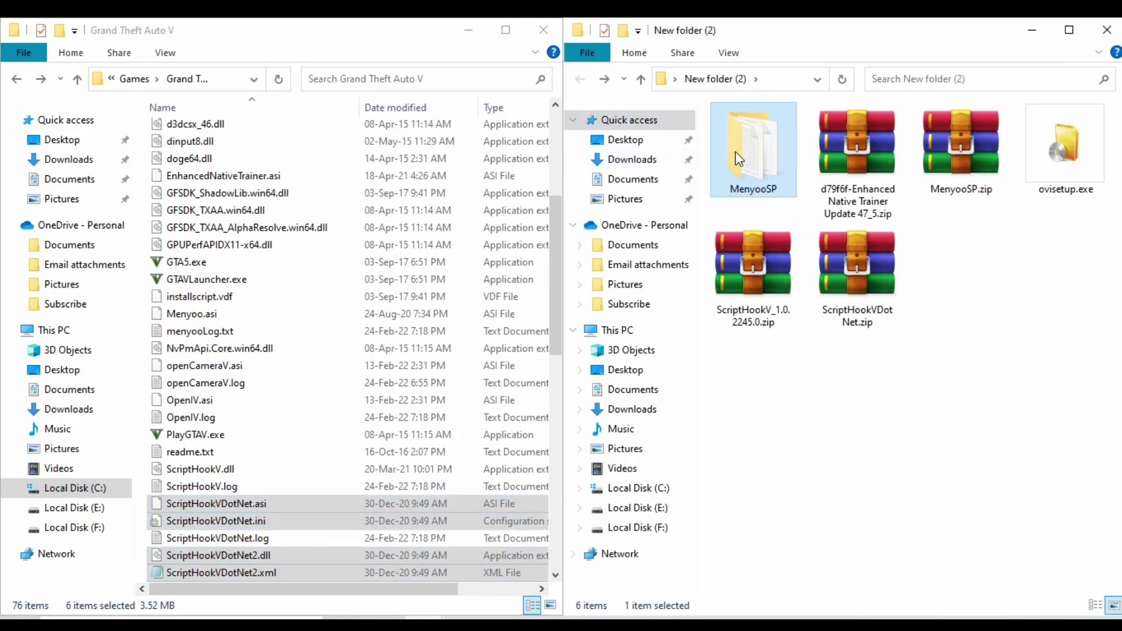
{"action": "key", "text": "shift+Delete"}
{"action": "key", "text": "Escape"}
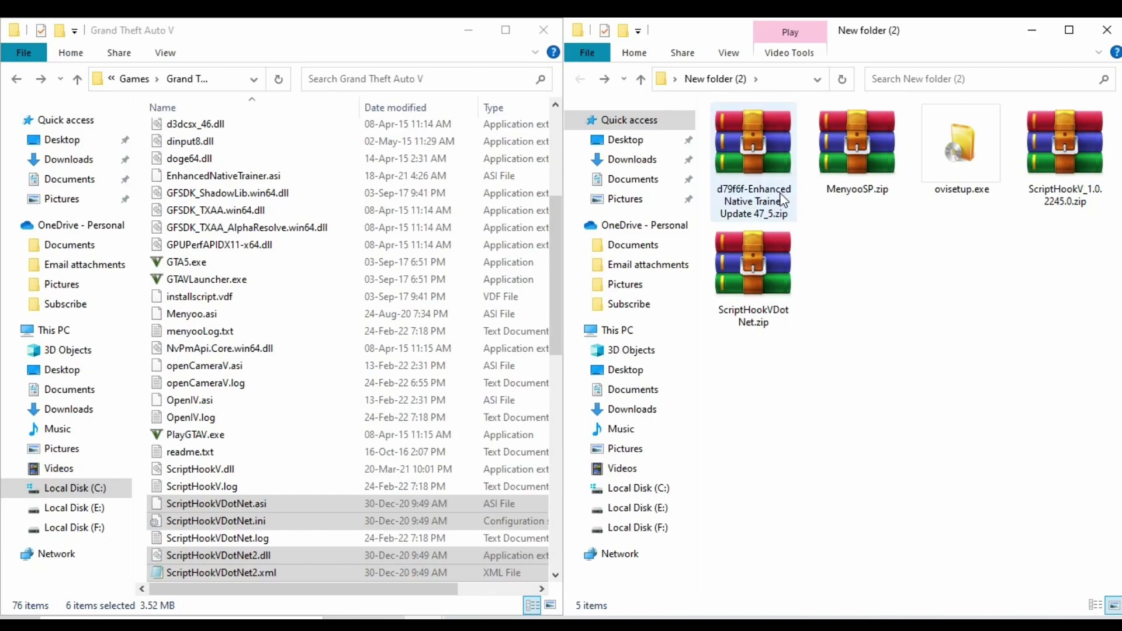
Step: Extract the d79f6f-Enhanced Native Trainer Update 47_5.zip archive into its own subfolder in New folder (2)
{"action": "left_click", "coordinate": [781, 194]}
{"action": "right_click", "coordinate": [758, 180]}
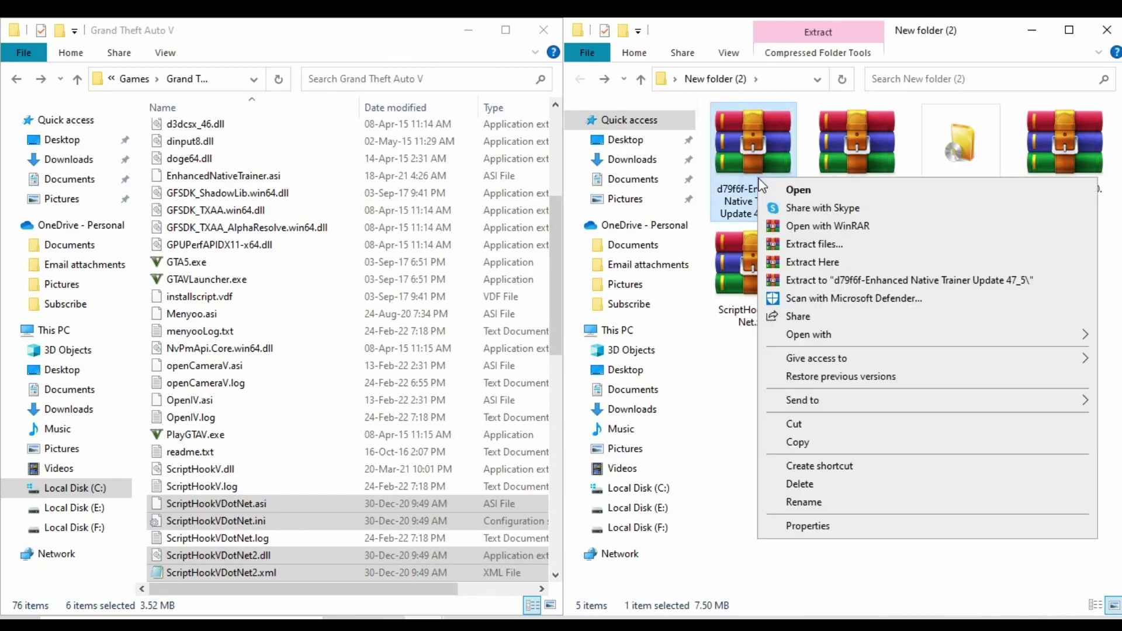
{"action": "left_click", "coordinate": [835, 280]}
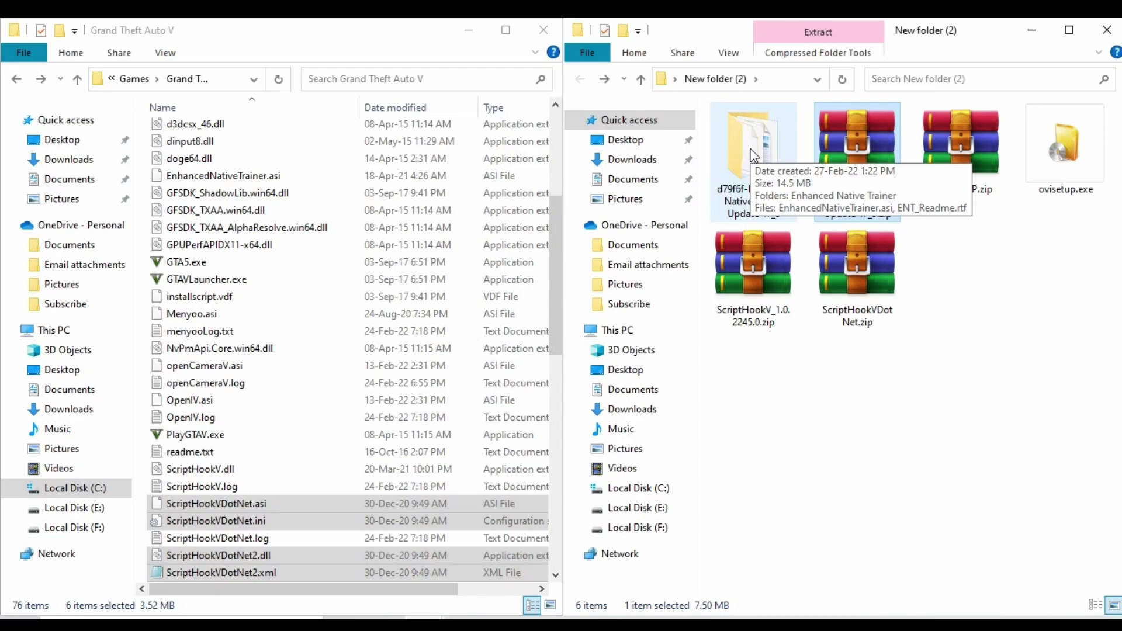
Step: Try to move the Enhanced Native Trainer folder and EnhancedNativeTrainer.asi into the Grand Theft Auto V folder, dismissing the file replacement
{"action": "double_click", "coordinate": [757, 215]}
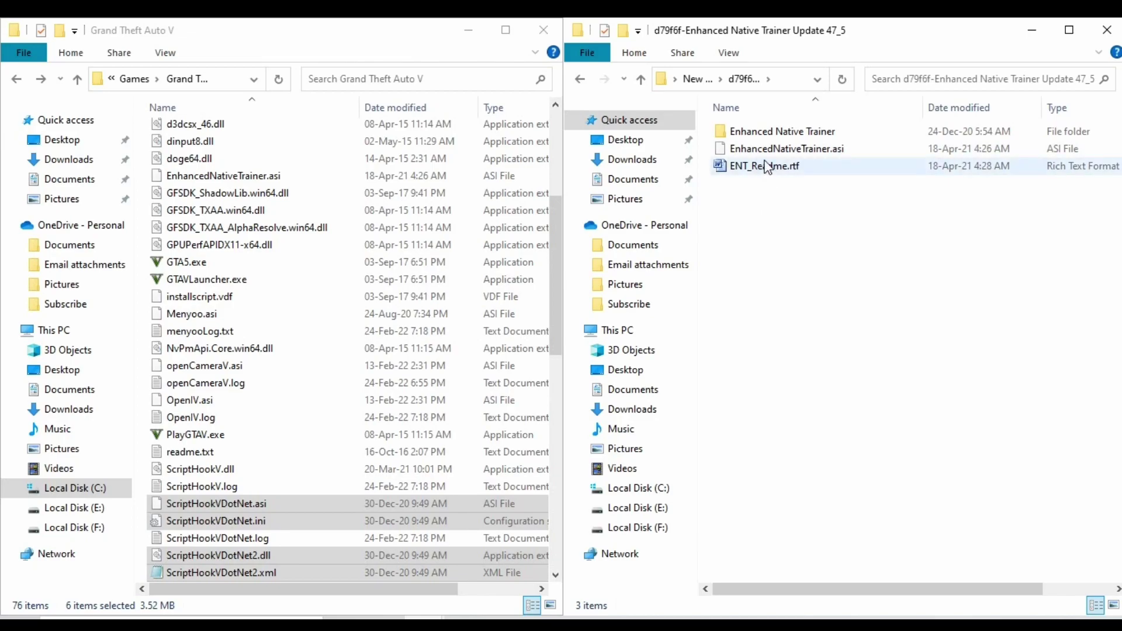
{"action": "left_click", "coordinate": [764, 133]}
{"action": "left_click", "coordinate": [772, 150], "text": "ctrl"}
{"action": "left_click_drag", "start_coordinate": [774, 147], "coordinate": [253, 252]}
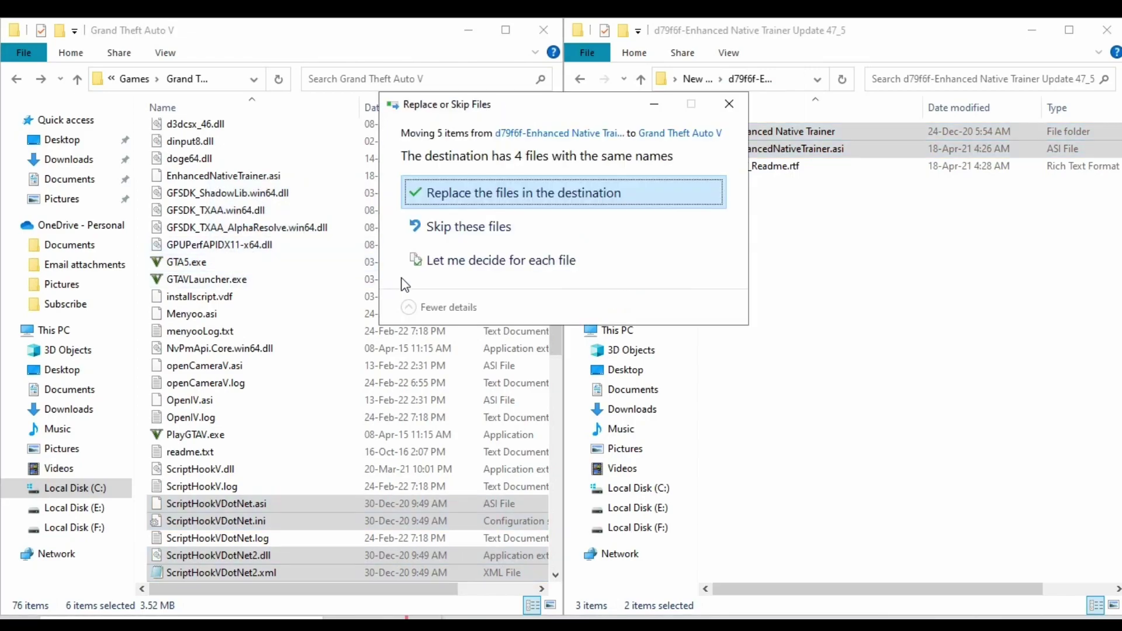
{"action": "left_click", "coordinate": [733, 110]}
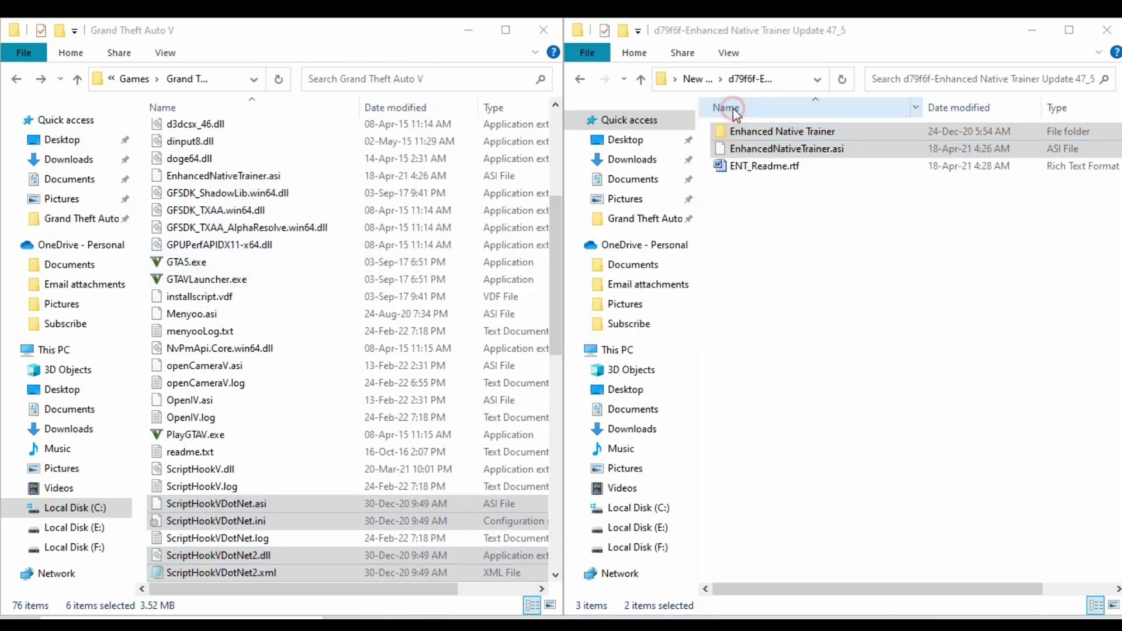
Step: Close both folder windows and move the OpenIV desktop shortcut near the Grand Theft Auto V shortcut
{"action": "left_click", "coordinate": [543, 30]}
{"action": "left_click", "coordinate": [1110, 32]}
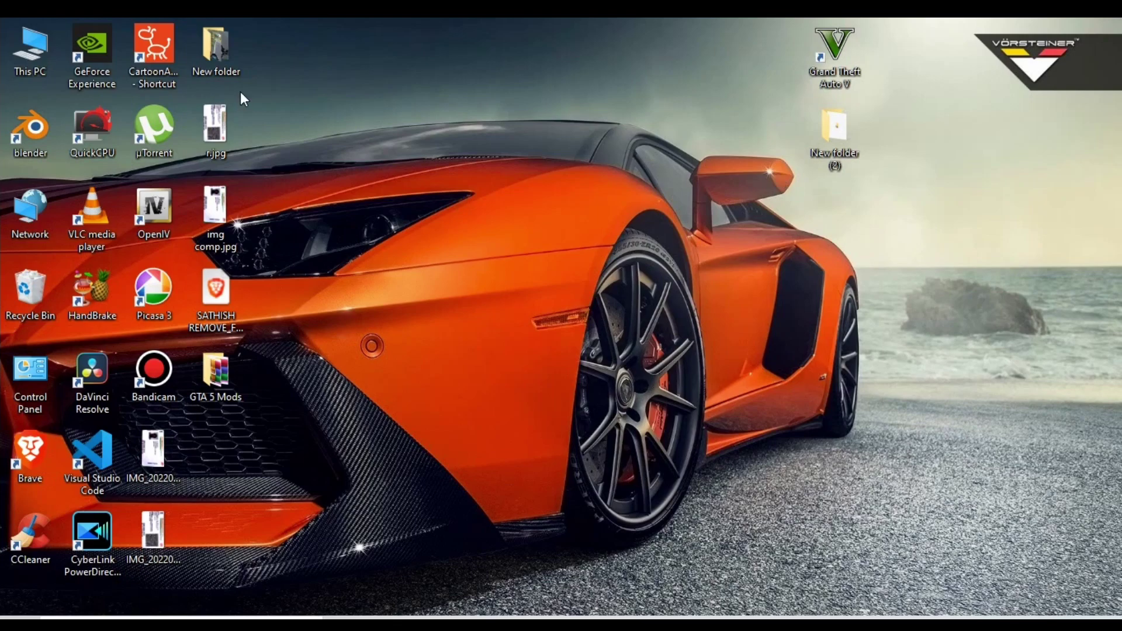
{"action": "left_click_drag", "start_coordinate": [171, 189], "coordinate": [631, 70]}
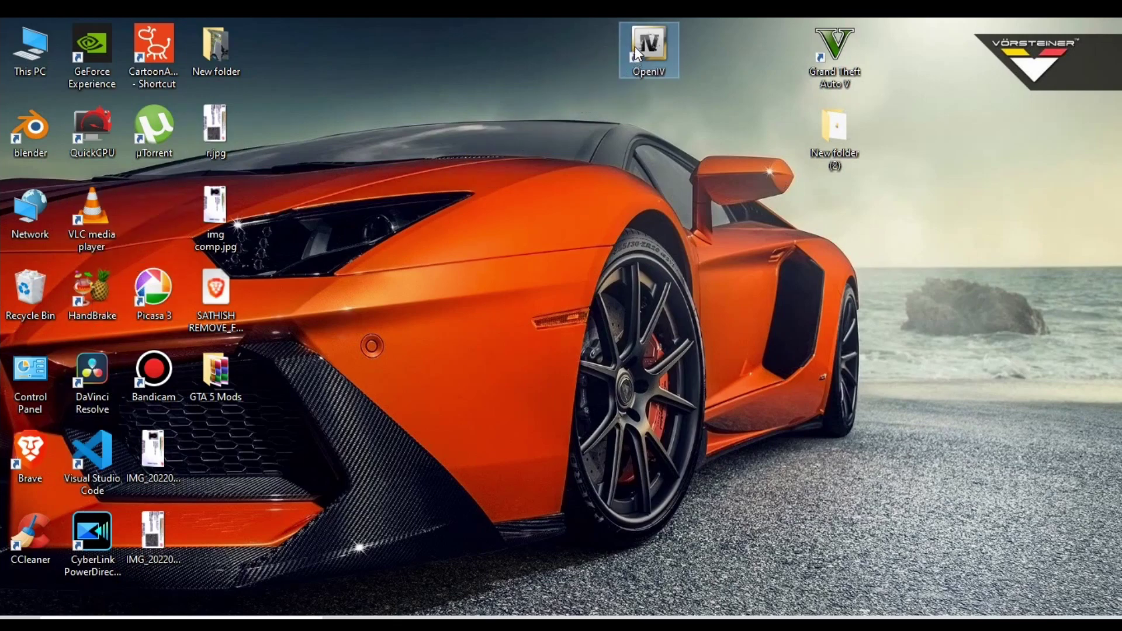
{"action": "left_click_drag", "start_coordinate": [570, 22], "coordinate": [662, 68]}
Step: Launch OpenIV and choose the Windows version of Grand Theft Auto V
{"action": "double_click", "coordinate": [656, 71]}
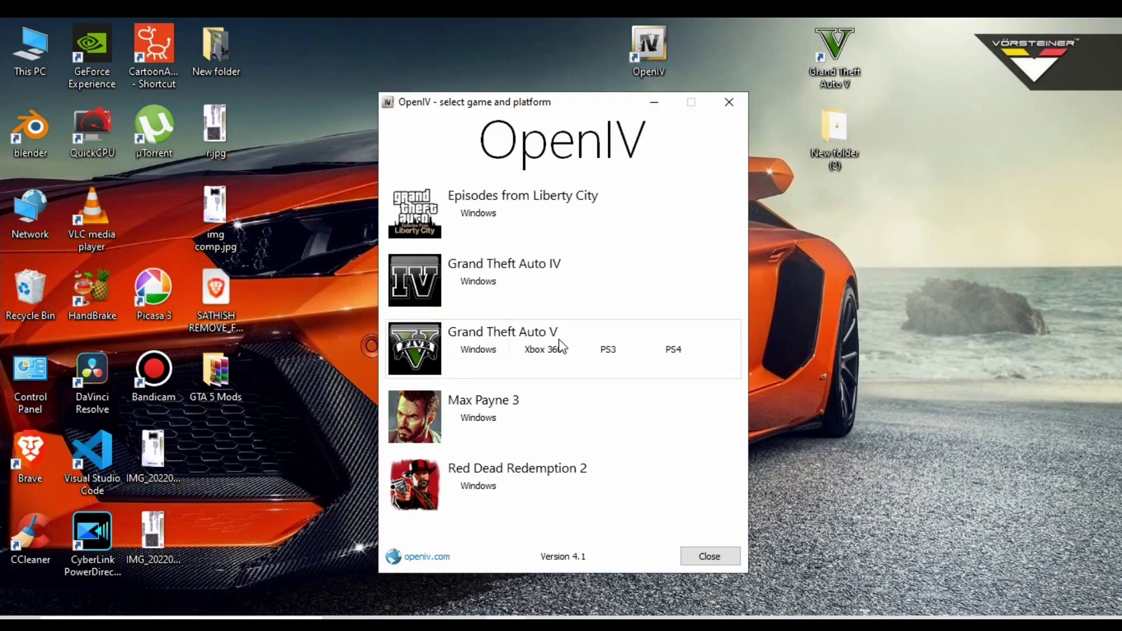
{"action": "left_click", "coordinate": [482, 350]}
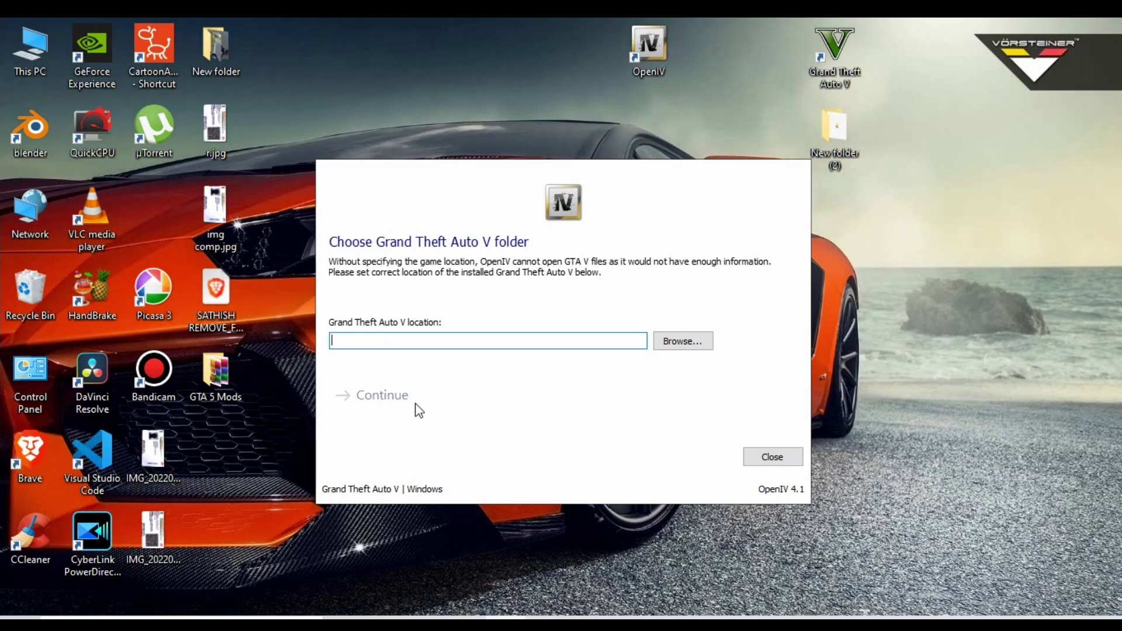
Step: Look up the game's installation path by opening the file location of the Grand Theft Auto V desktop shortcut
{"action": "left_click", "coordinate": [689, 344]}
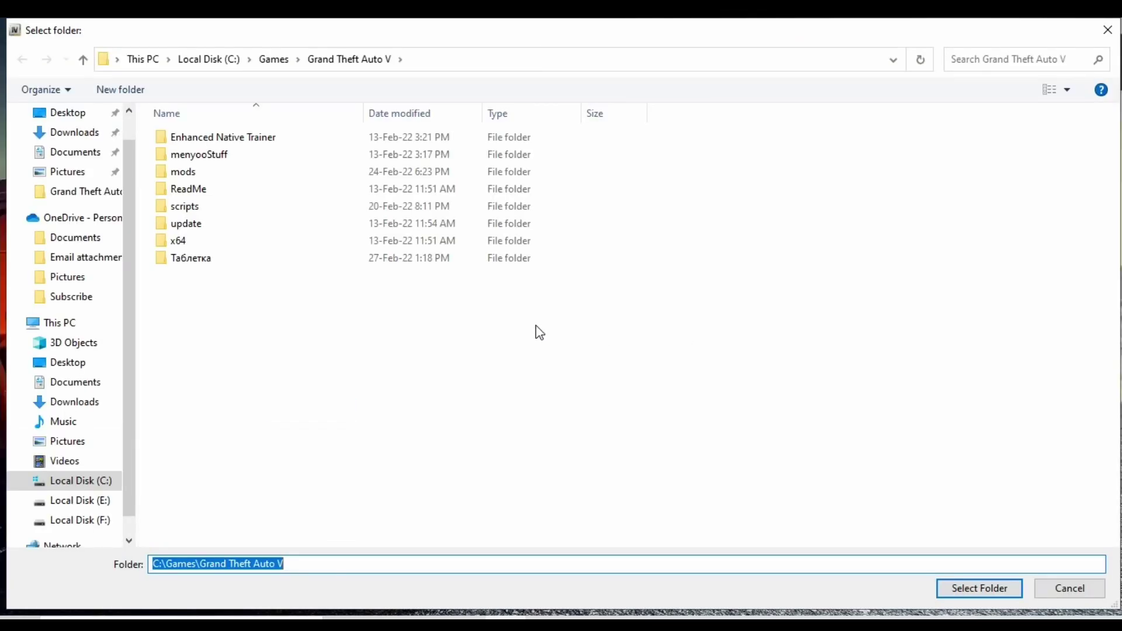
{"action": "left_click", "coordinate": [1107, 30]}
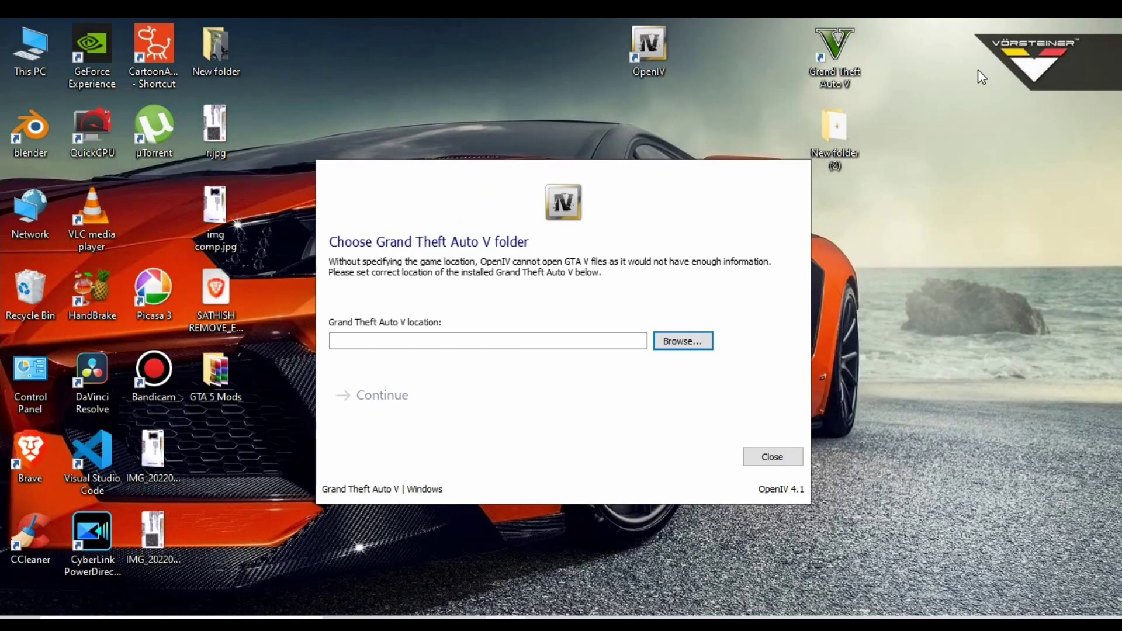
{"action": "double_click", "coordinate": [824, 47]}
{"action": "right_click", "coordinate": [829, 51]}
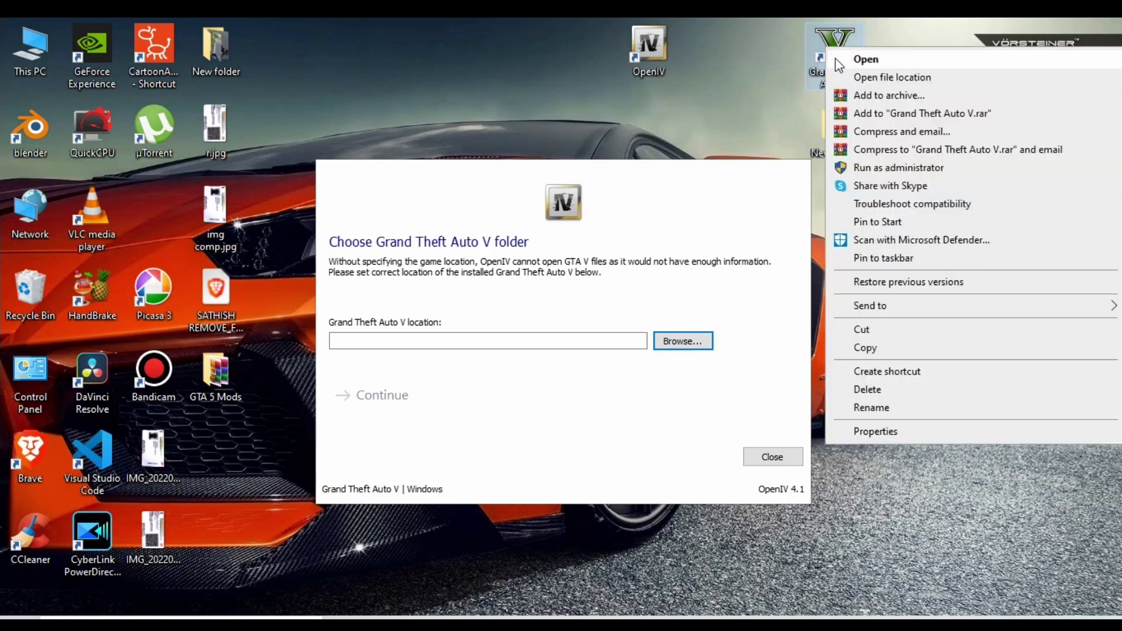
{"action": "left_click", "coordinate": [857, 75]}
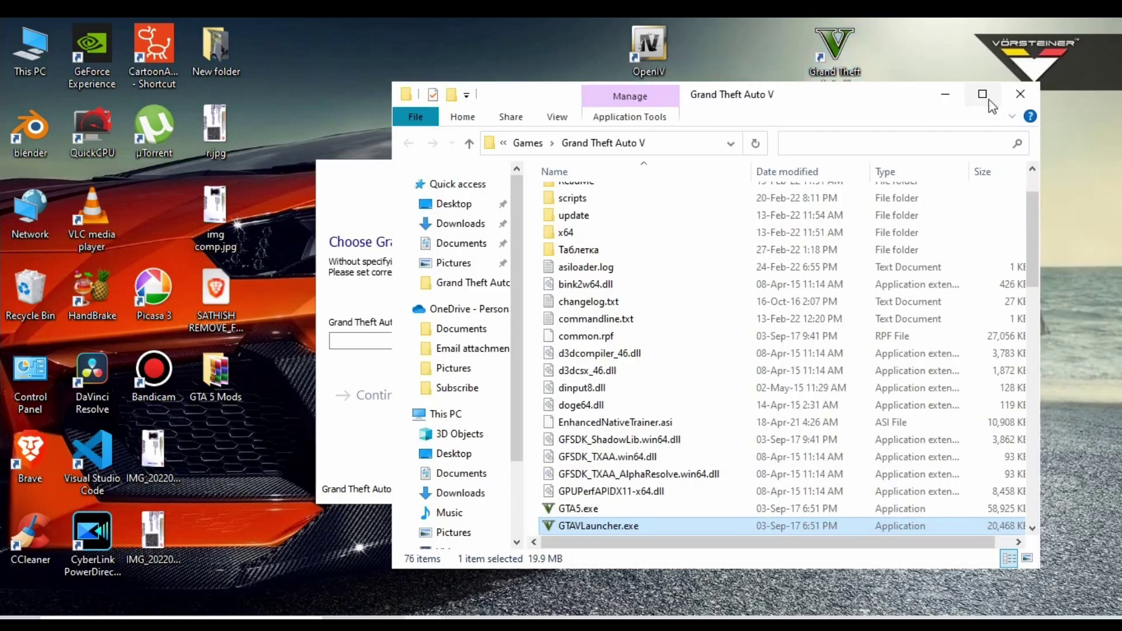
{"action": "left_click", "coordinate": [982, 94]}
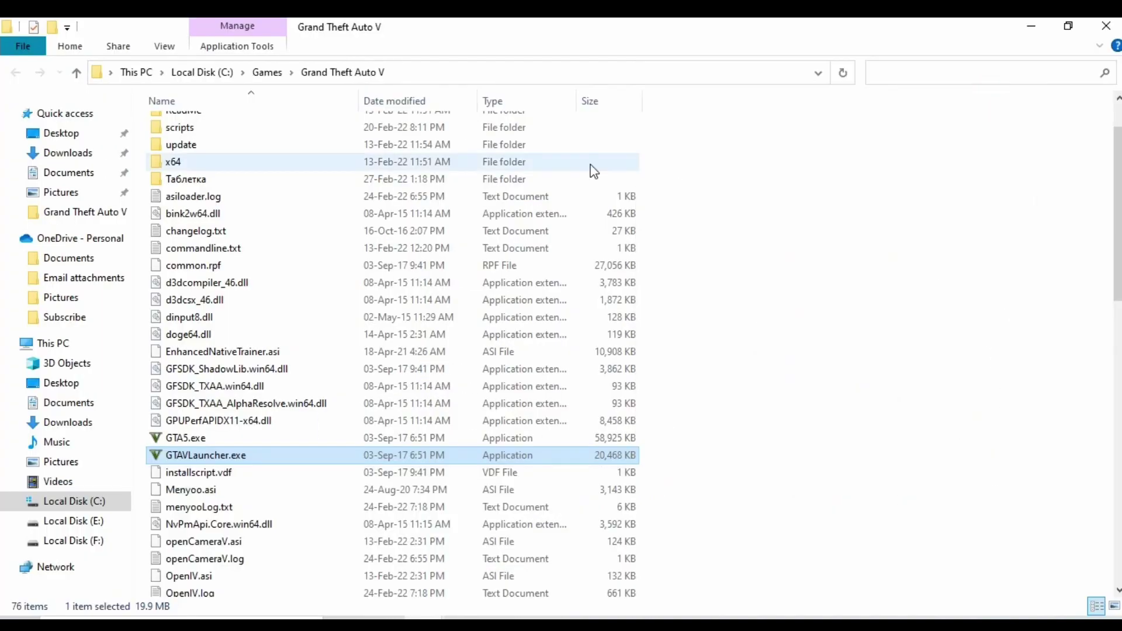
{"action": "left_click", "coordinate": [408, 68]}
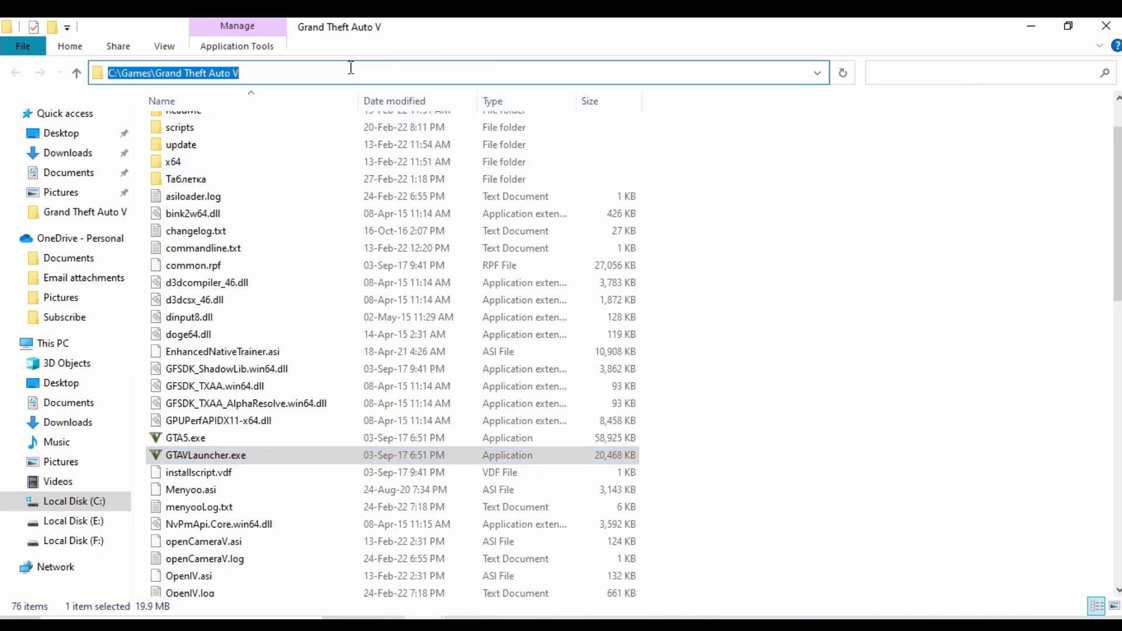
{"action": "left_click", "coordinate": [1032, 26]}
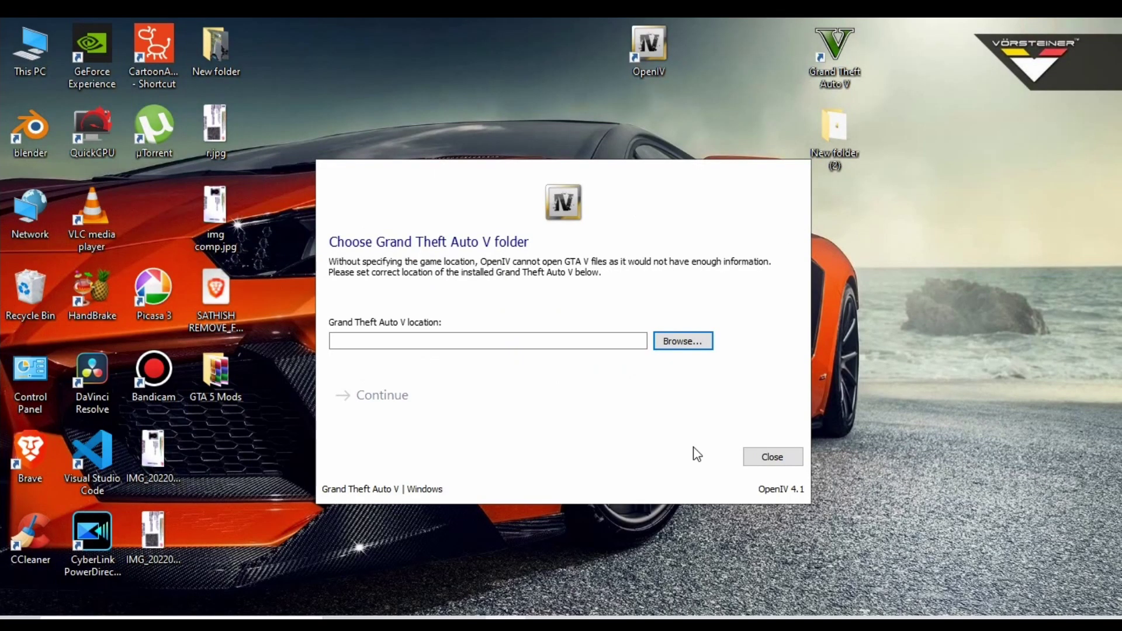
Step: Set OpenIV's Grand Theft Auto V location to C:\Games\Grand Theft Auto V by browsing from This PC
{"action": "left_click", "coordinate": [683, 341]}
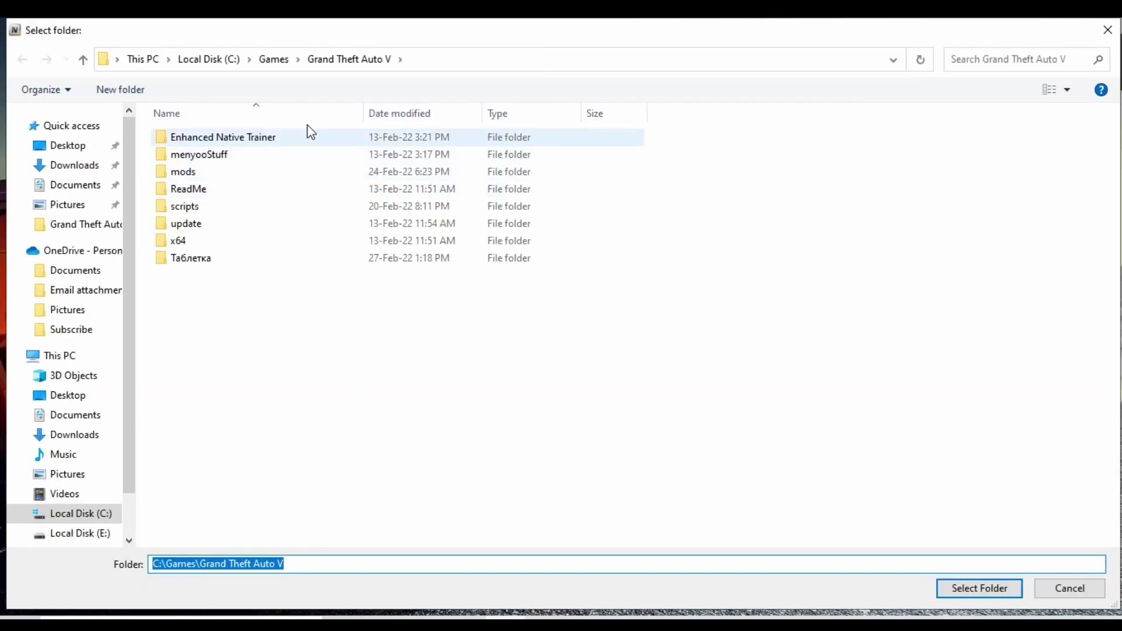
{"action": "left_click", "coordinate": [144, 60]}
{"action": "double_click", "coordinate": [240, 278]}
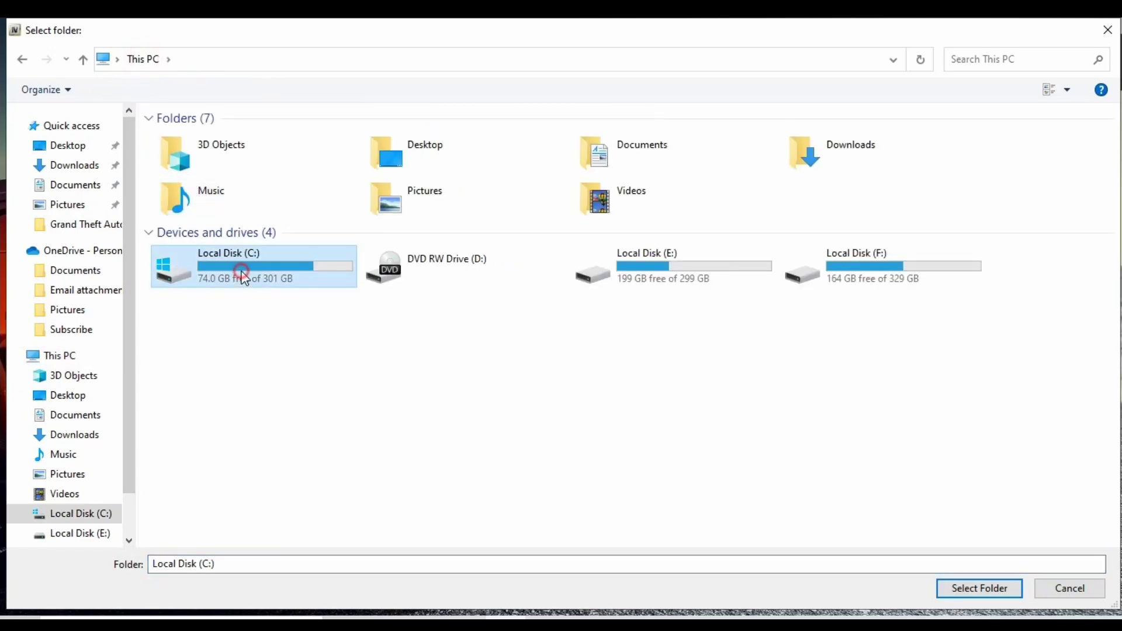
{"action": "double_click", "coordinate": [236, 158]}
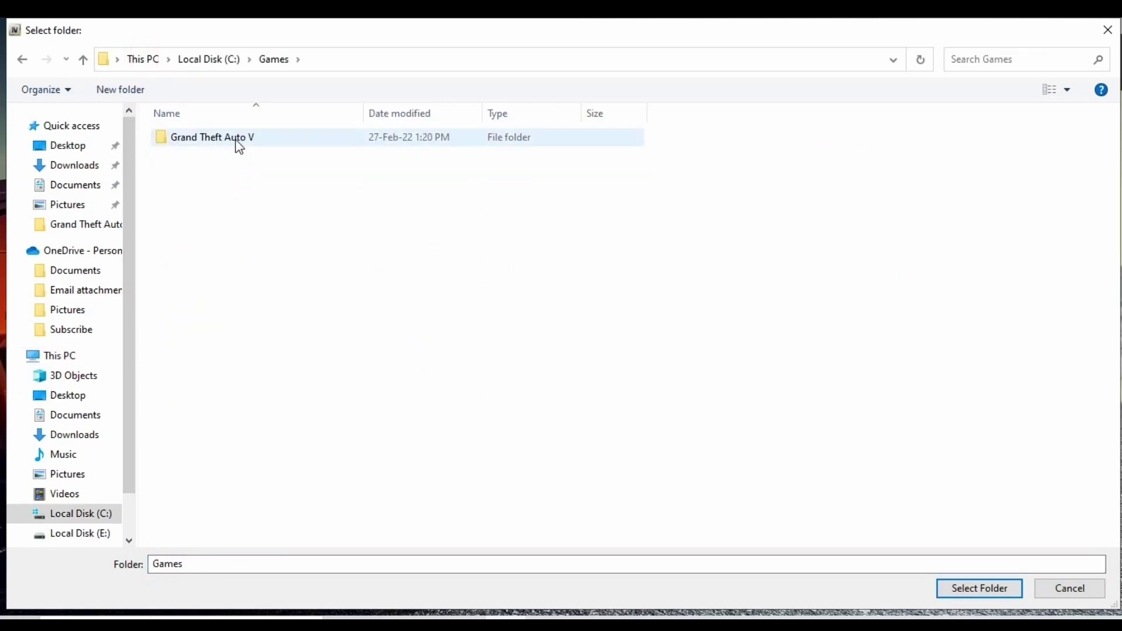
{"action": "double_click", "coordinate": [237, 141]}
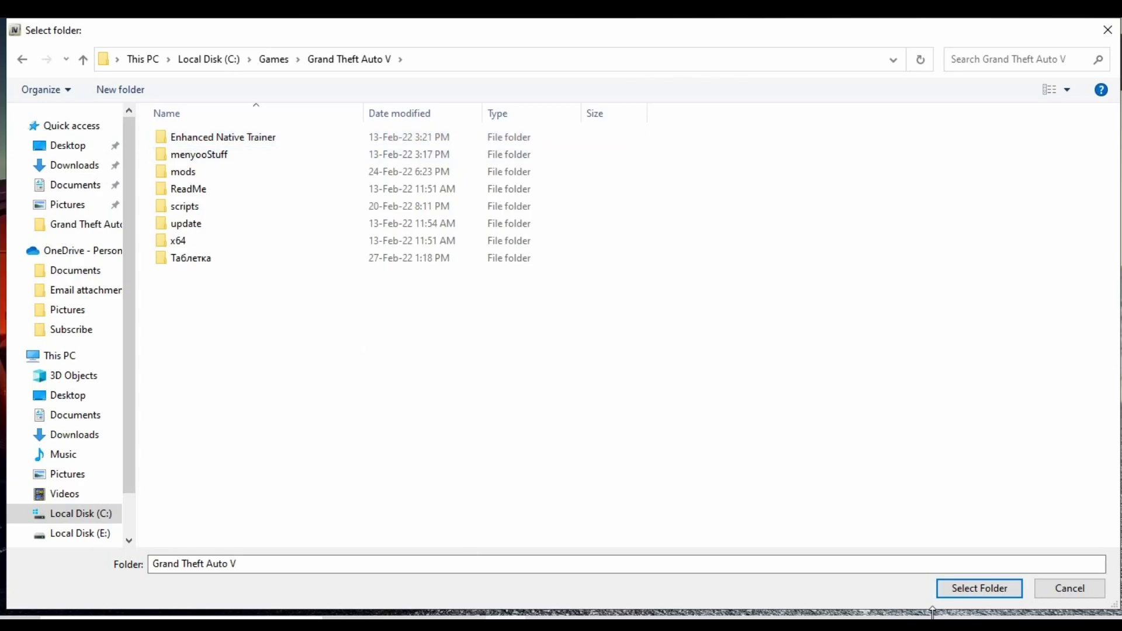
{"action": "left_click", "coordinate": [956, 587]}
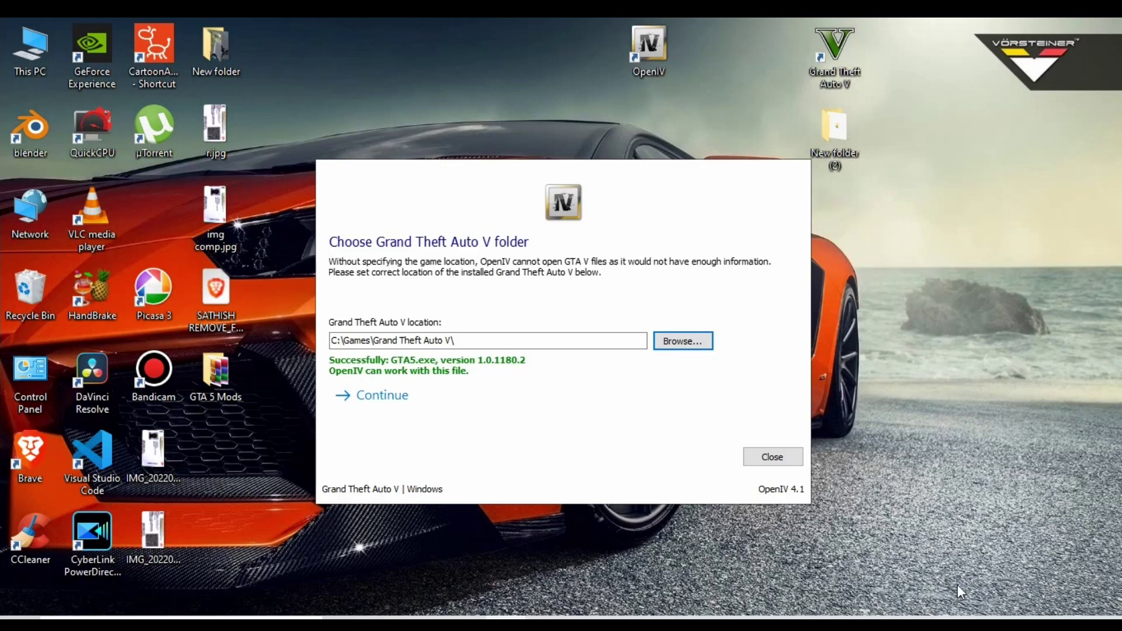
Step: Continue past the location and backup pages, decline the OpenIV 4.1 welcome video, and maximize the main window
{"action": "left_click", "coordinate": [359, 403]}
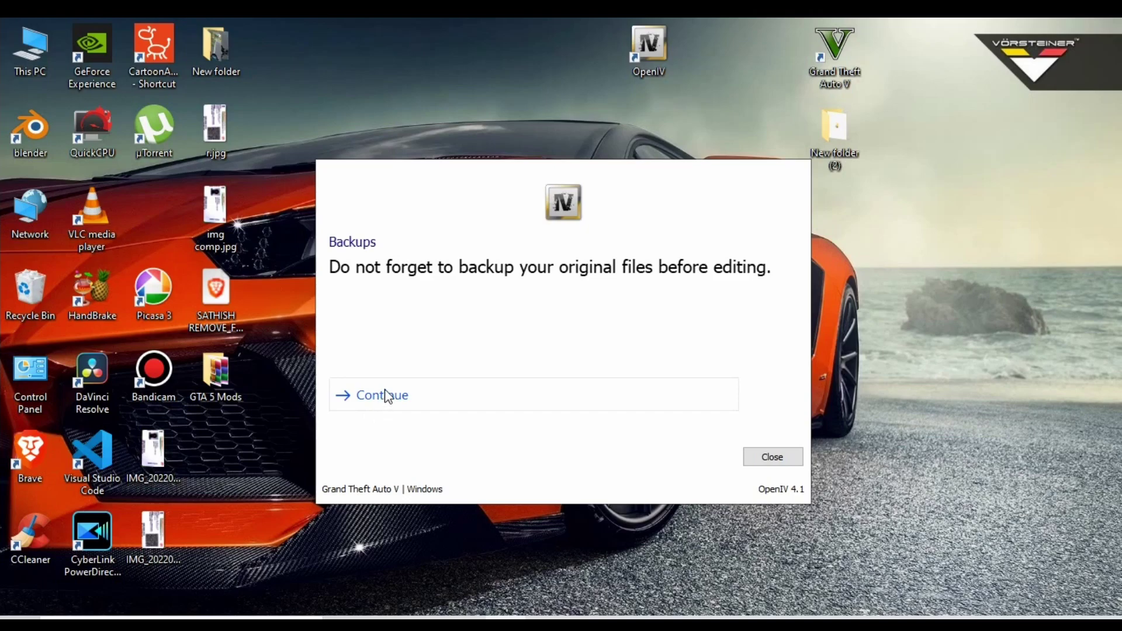
{"action": "left_click", "coordinate": [386, 396]}
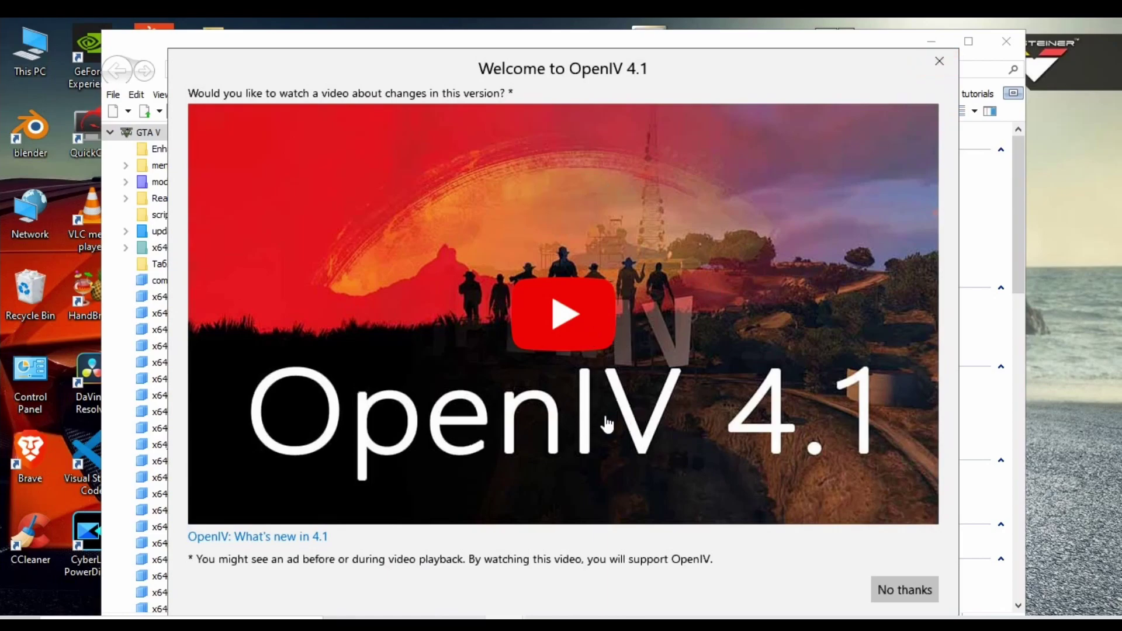
{"action": "left_click", "coordinate": [889, 591]}
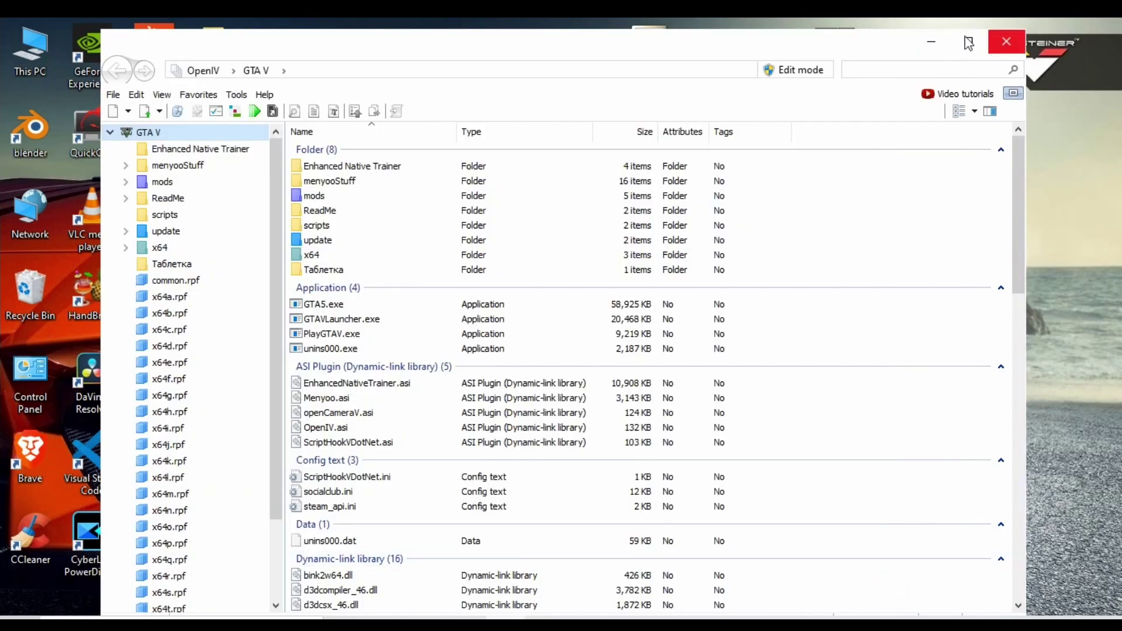
{"action": "left_click", "coordinate": [965, 39]}
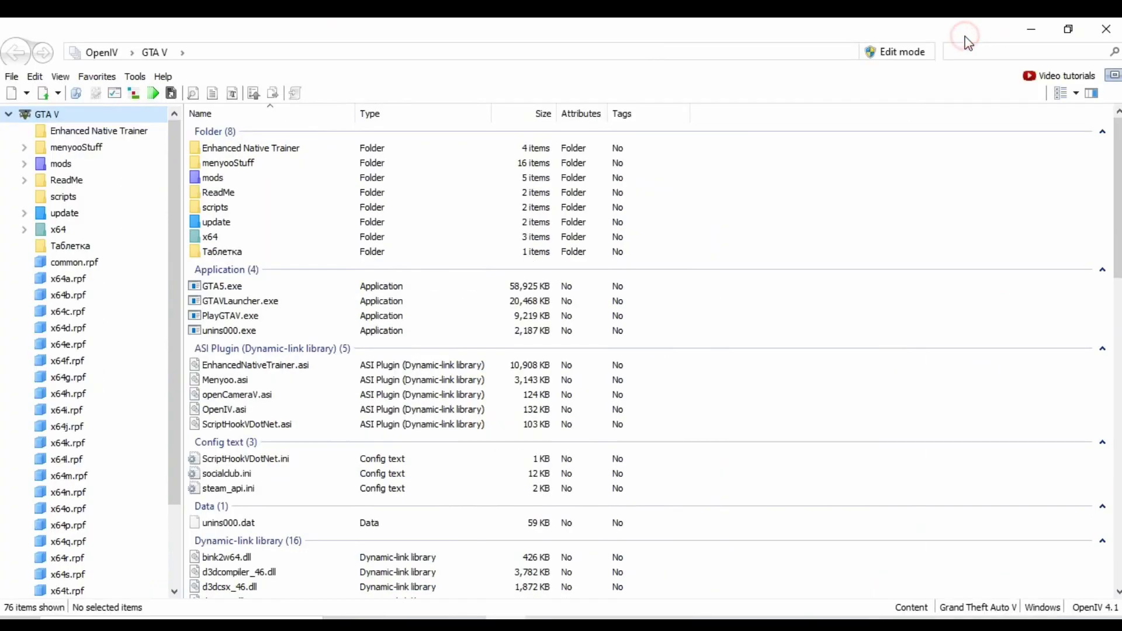
Step: Check the installation status of ASI Loader, OpenIV.ASI and openCamera in the ASI Manager, and locate the mods folder
{"action": "left_click", "coordinate": [113, 94]}
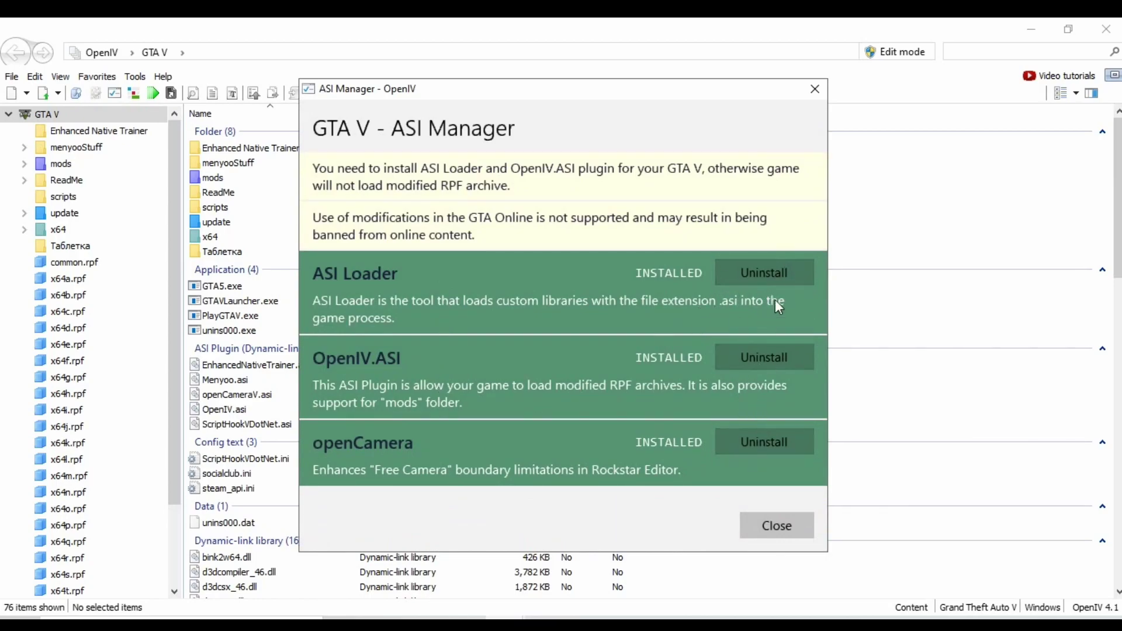
{"action": "left_click", "coordinate": [766, 530]}
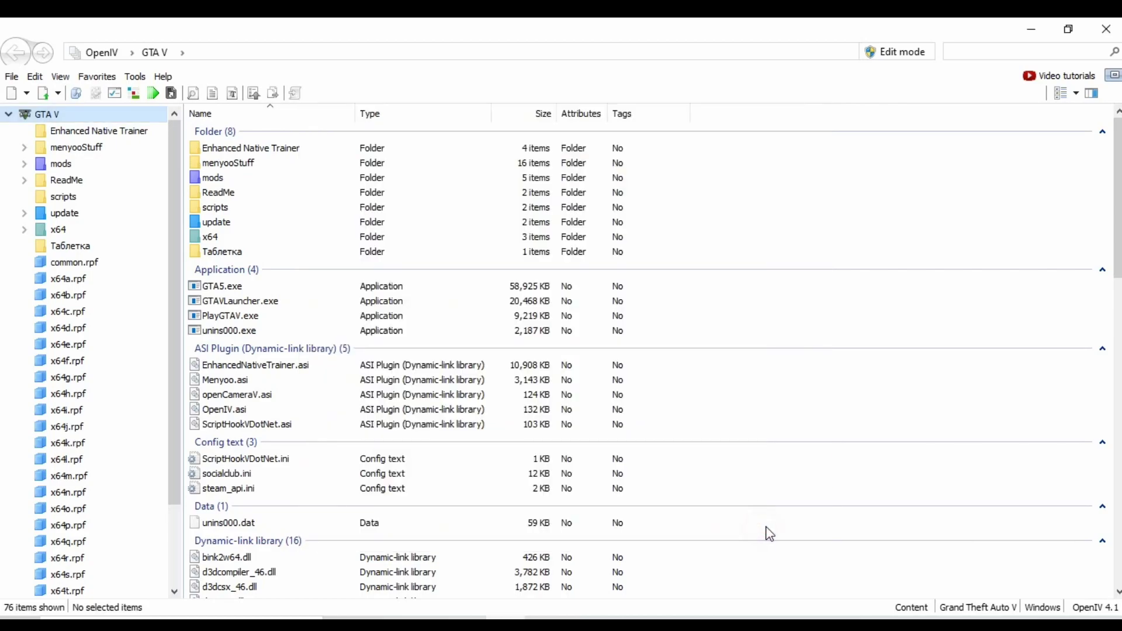
{"action": "left_click", "coordinate": [232, 179]}
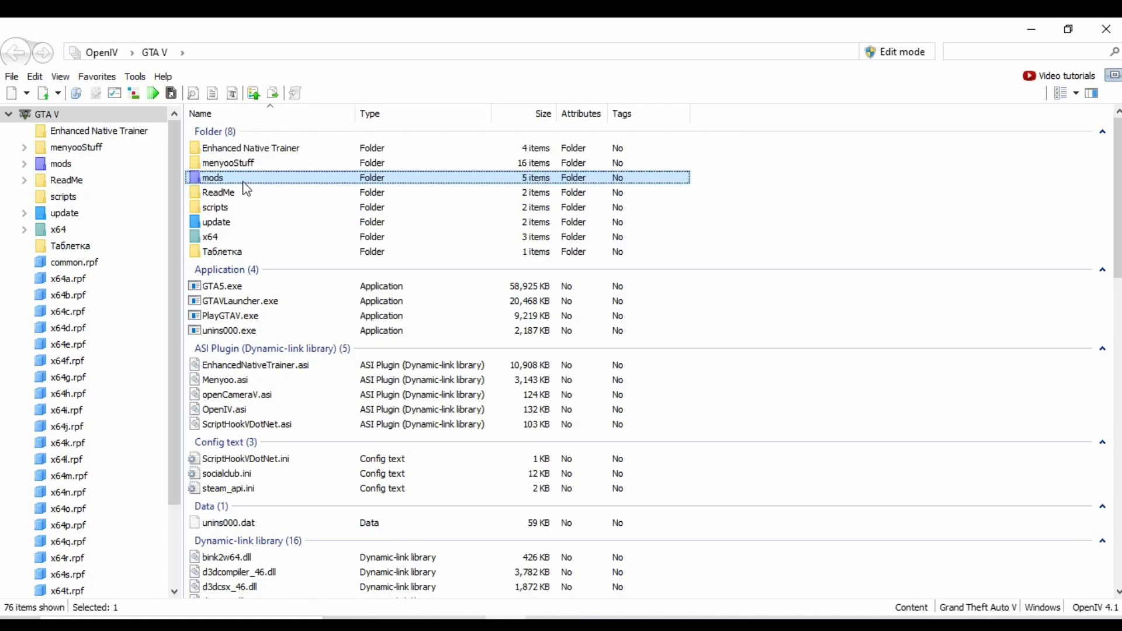
Step: Minimize OpenIV and launch Grand Theft Auto V from its desktop shortcut
{"action": "left_click", "coordinate": [1035, 30]}
{"action": "left_click", "coordinate": [821, 63]}
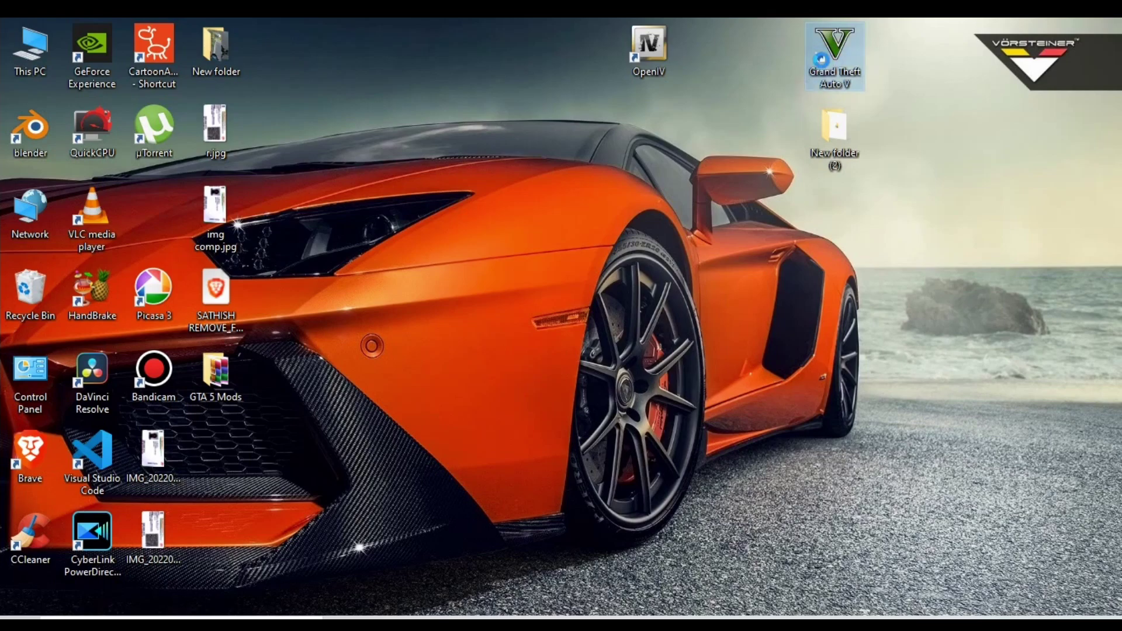
Step: Open the Grand Theft Auto V installation folder from the game's desktop shortcut and maximize its window
{"action": "right_click", "coordinate": [821, 59]}
{"action": "left_click", "coordinate": [857, 92]}
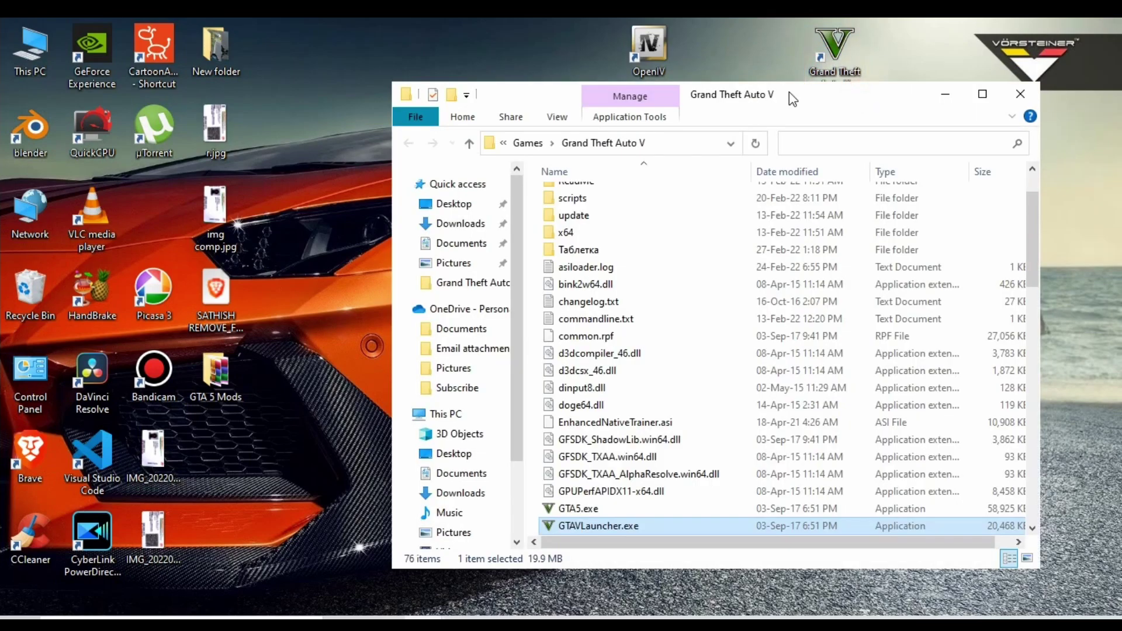
{"action": "left_click", "coordinate": [982, 94]}
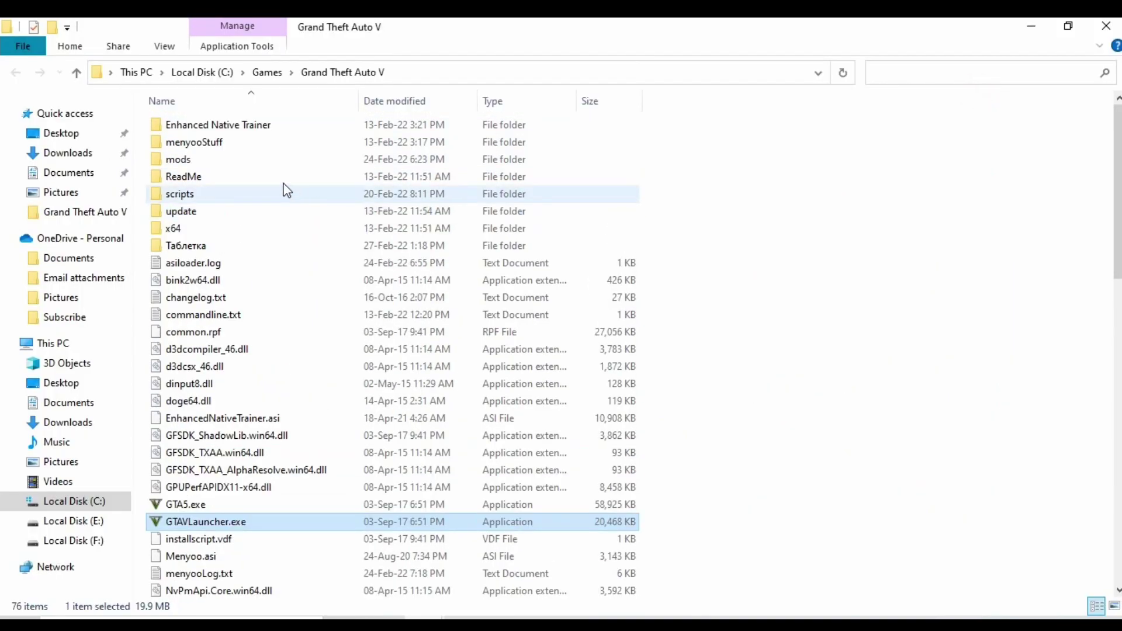
Step: Check which items the mods folder contains, and return to the Grand Theft Auto V folder
{"action": "left_click", "coordinate": [216, 160]}
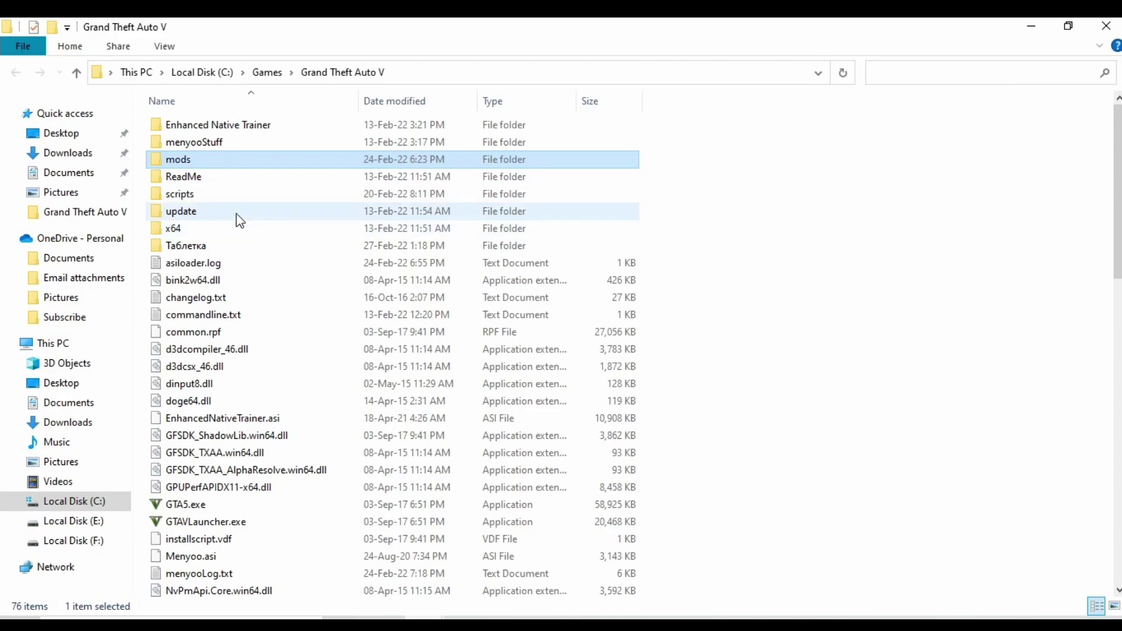
{"action": "double_click", "coordinate": [227, 158]}
{"action": "left_click_drag", "start_coordinate": [228, 259], "coordinate": [228, 115]}
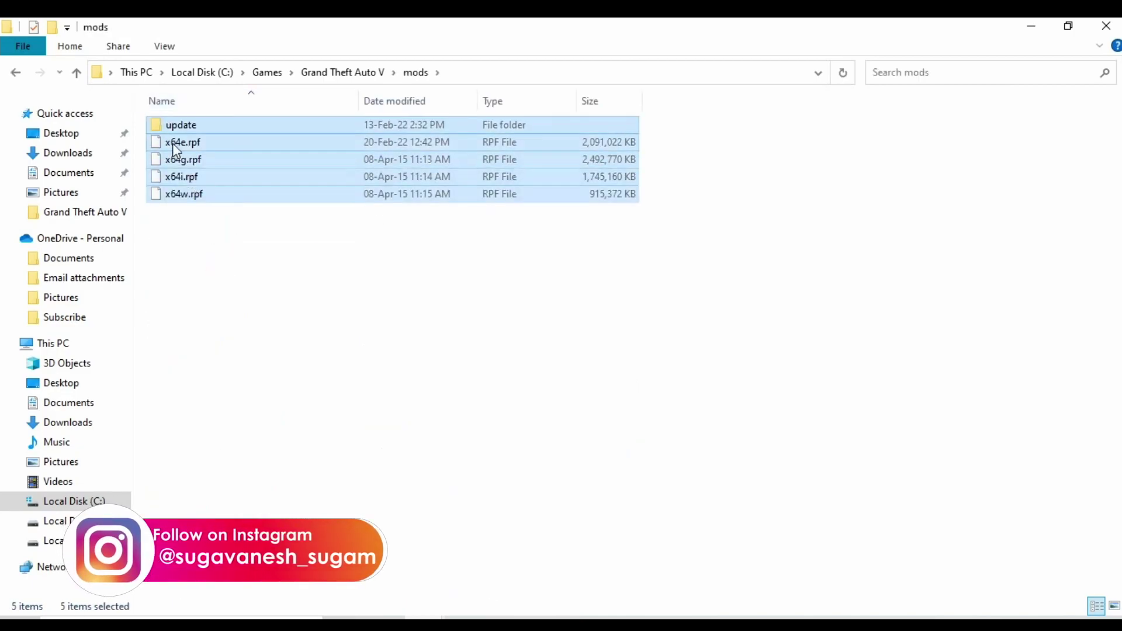
{"action": "left_click", "coordinate": [16, 73]}
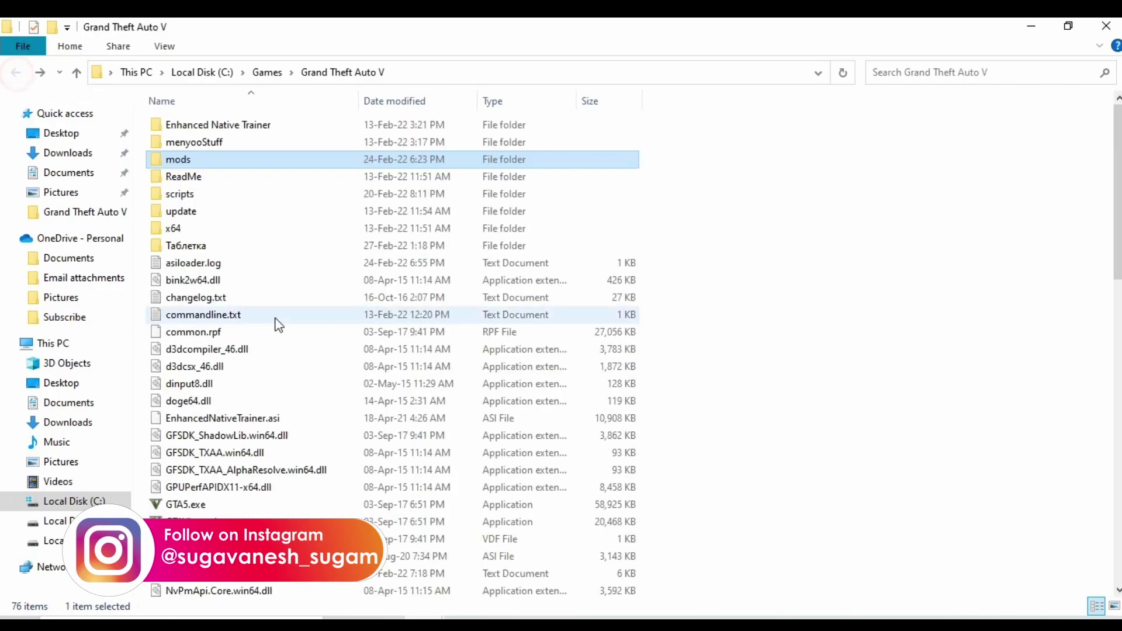
Step: Copy the update folder with x64e.rpf, x64g.rpf, x64i.rpf and x64w.rpf from the game folder, and open the mods folder
{"action": "left_click", "coordinate": [213, 212]}
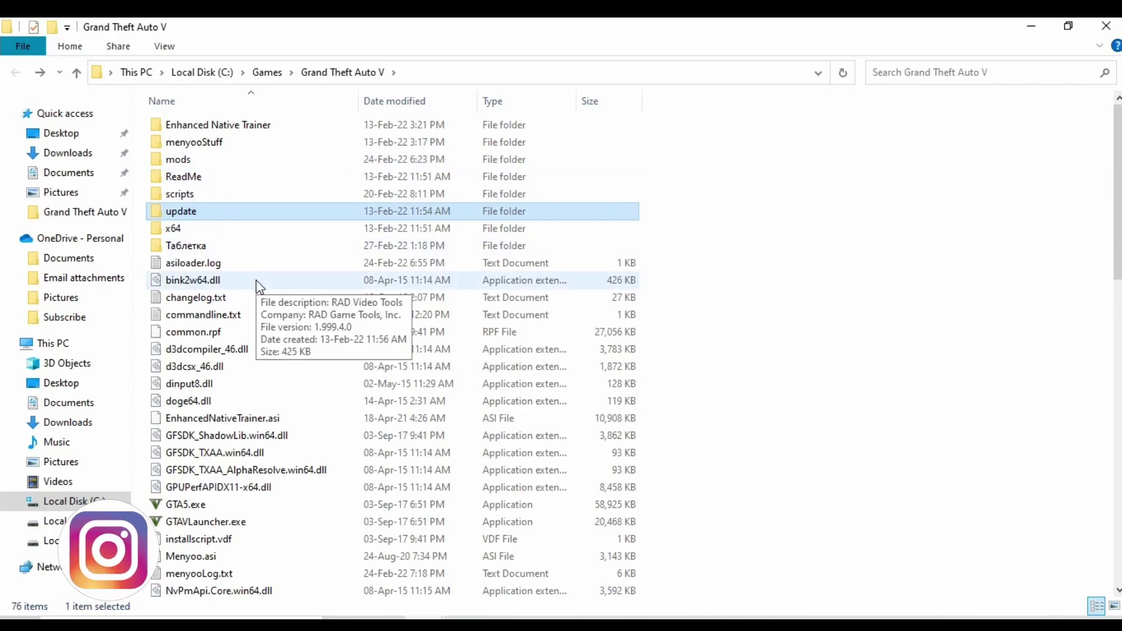
{"action": "scroll", "coordinate": [226, 280], "scroll_direction": "down", "scroll_amount": 3}
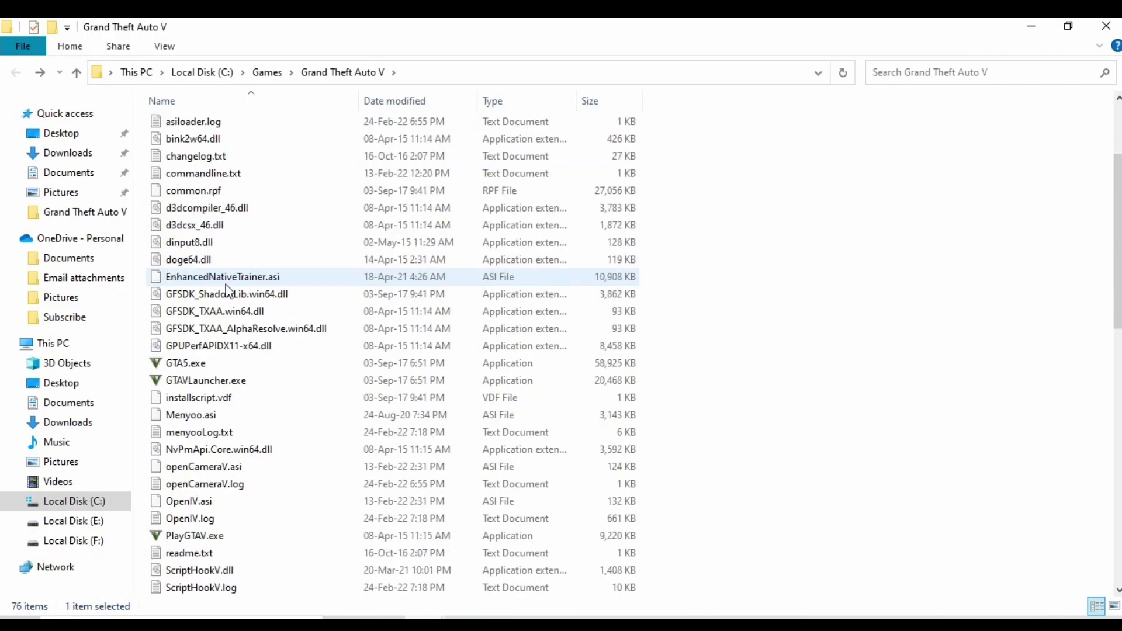
{"action": "scroll", "coordinate": [228, 290], "scroll_direction": "down", "scroll_amount": 13}
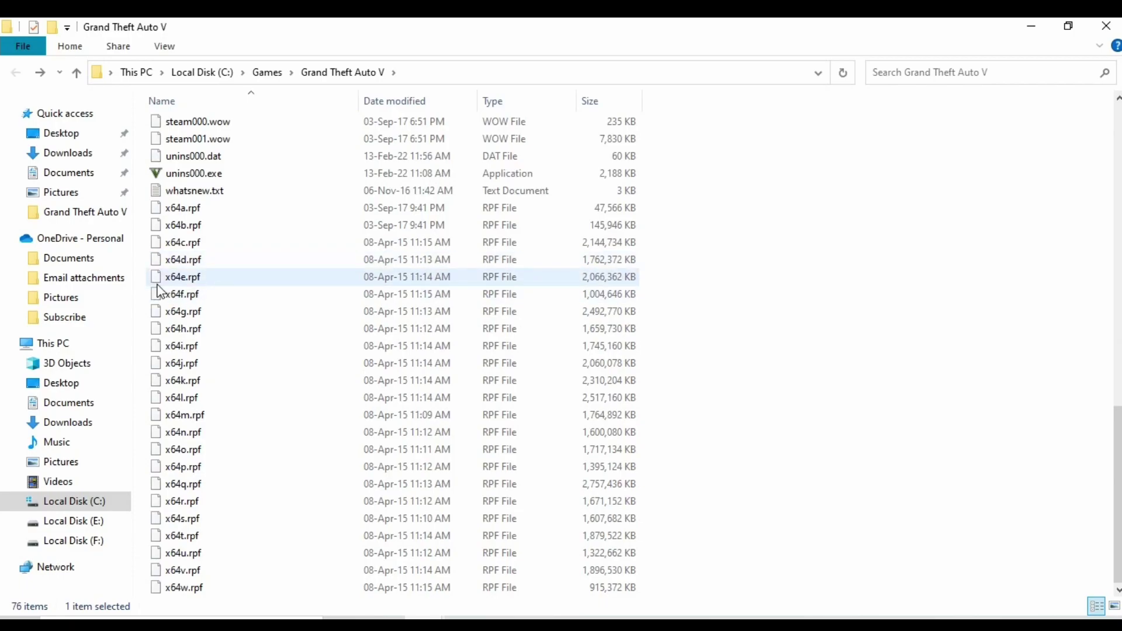
{"action": "left_click", "coordinate": [215, 315], "text": "ctrl"}
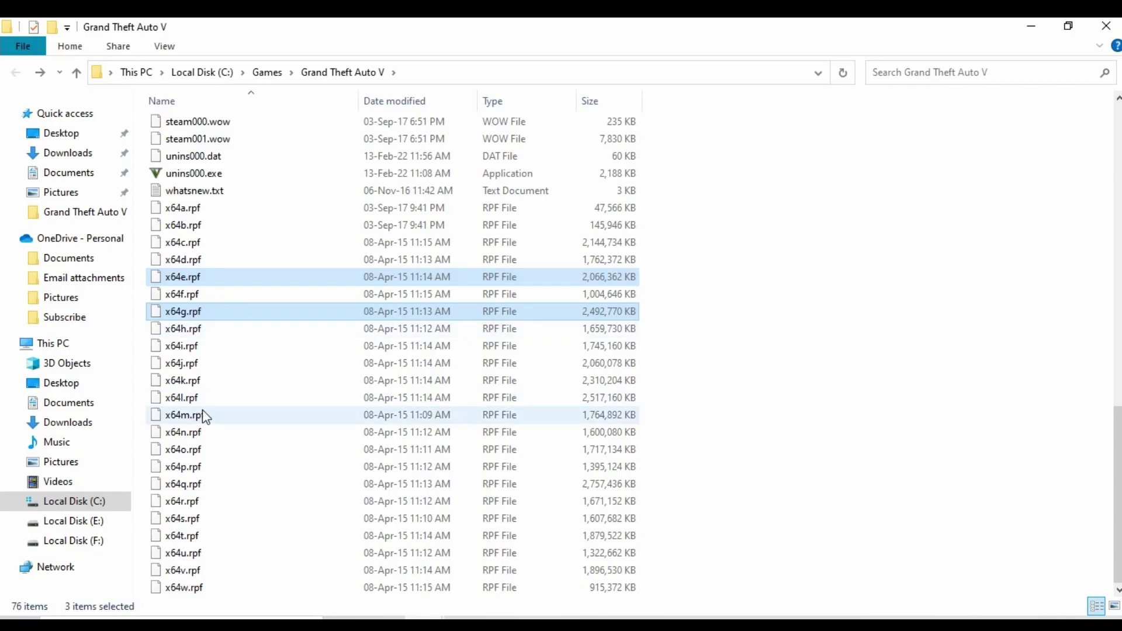
{"action": "left_click", "coordinate": [198, 347], "text": "ctrl"}
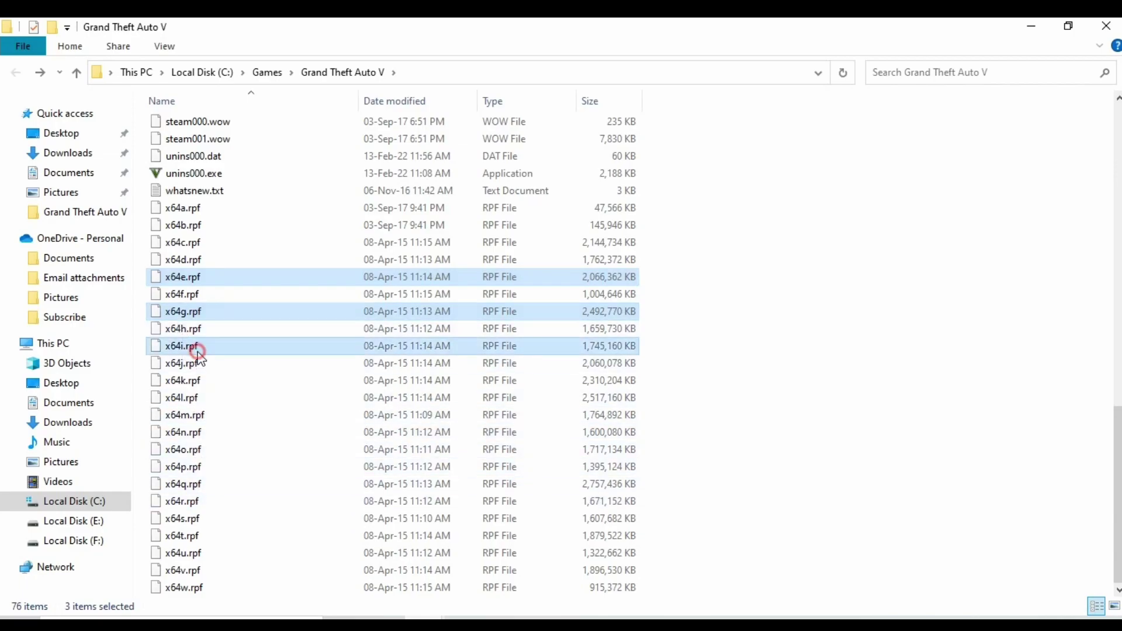
{"action": "left_click", "coordinate": [190, 586], "text": "ctrl"}
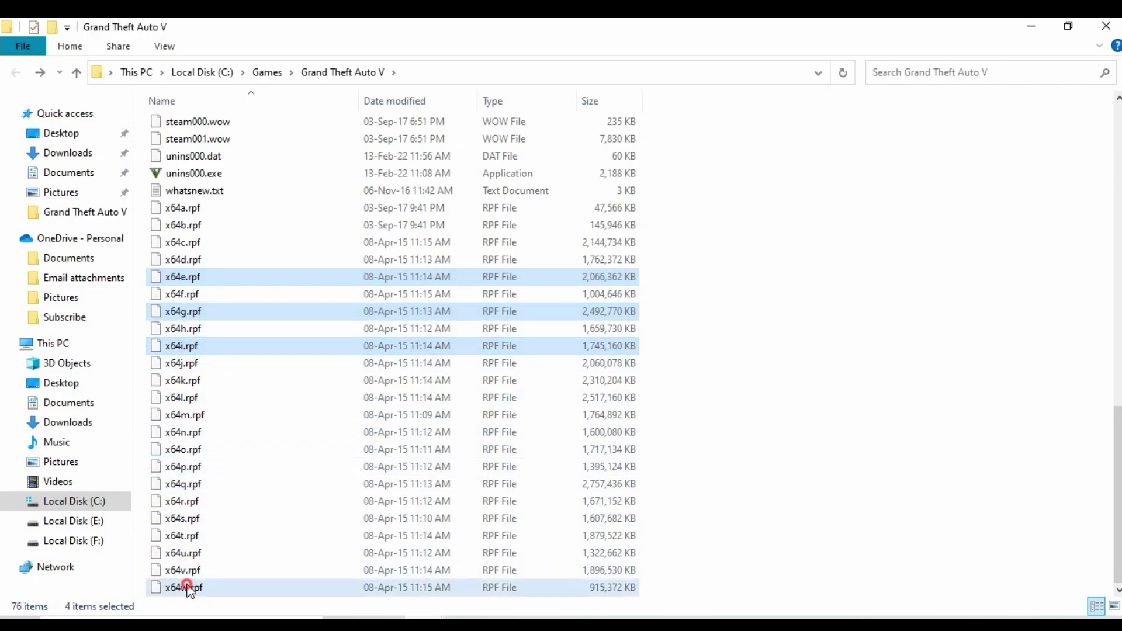
{"action": "scroll", "coordinate": [205, 431], "scroll_direction": "up", "scroll_amount": 9}
{"action": "scroll", "coordinate": [200, 417], "scroll_direction": "up", "scroll_amount": 6}
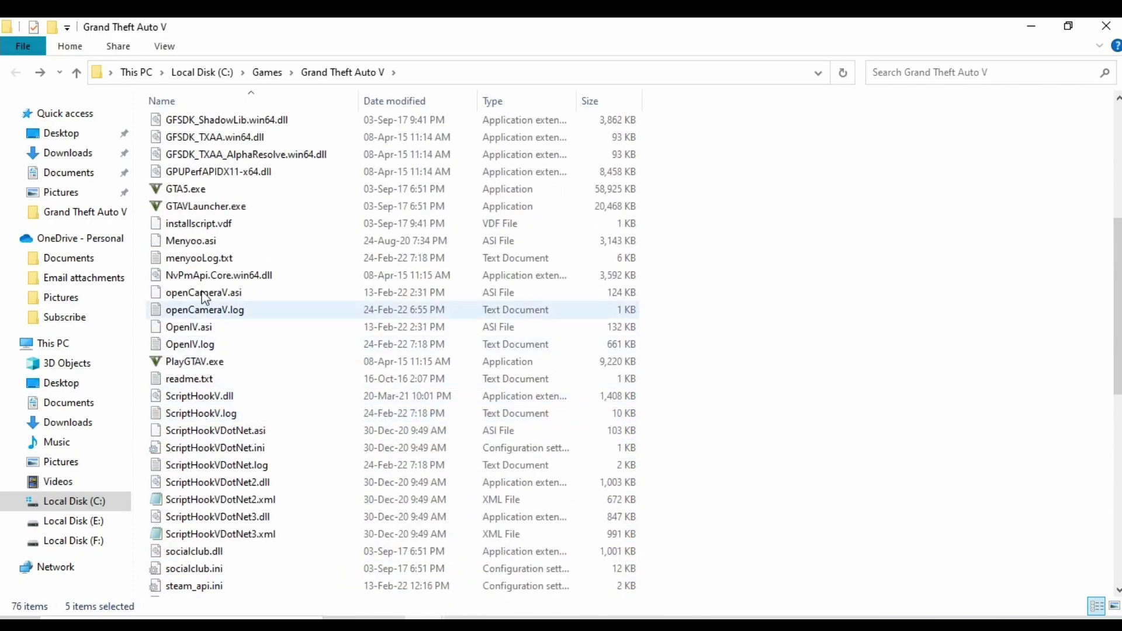
{"action": "scroll", "coordinate": [219, 255], "scroll_direction": "down", "scroll_amount": 15}
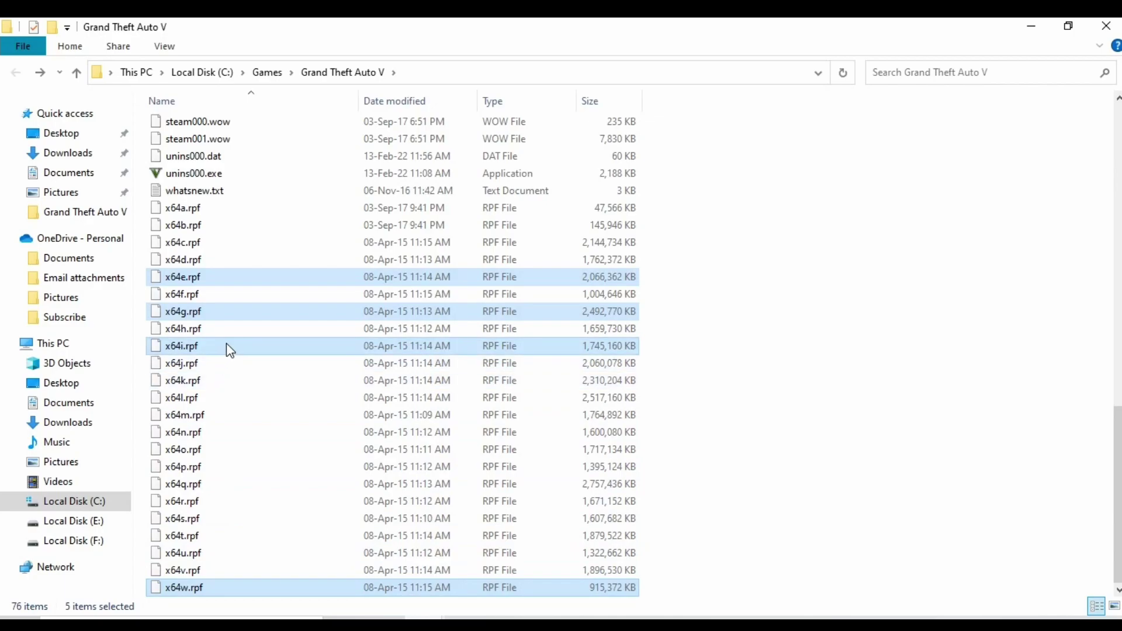
{"action": "scroll", "coordinate": [230, 349], "scroll_direction": "up", "scroll_amount": 15}
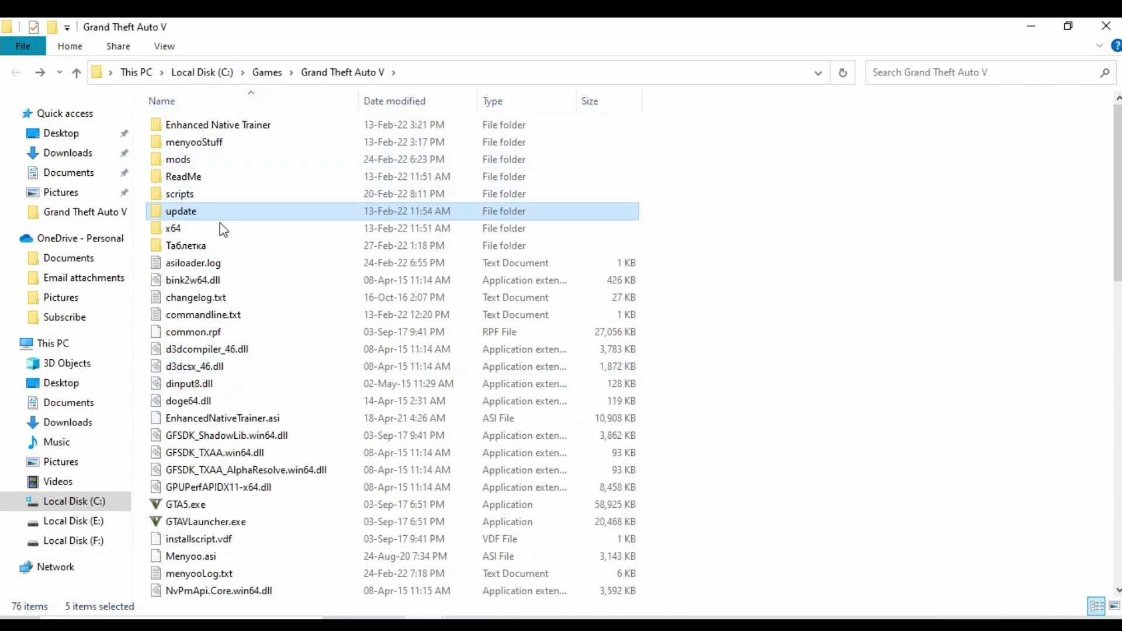
{"action": "right_click", "coordinate": [226, 219]}
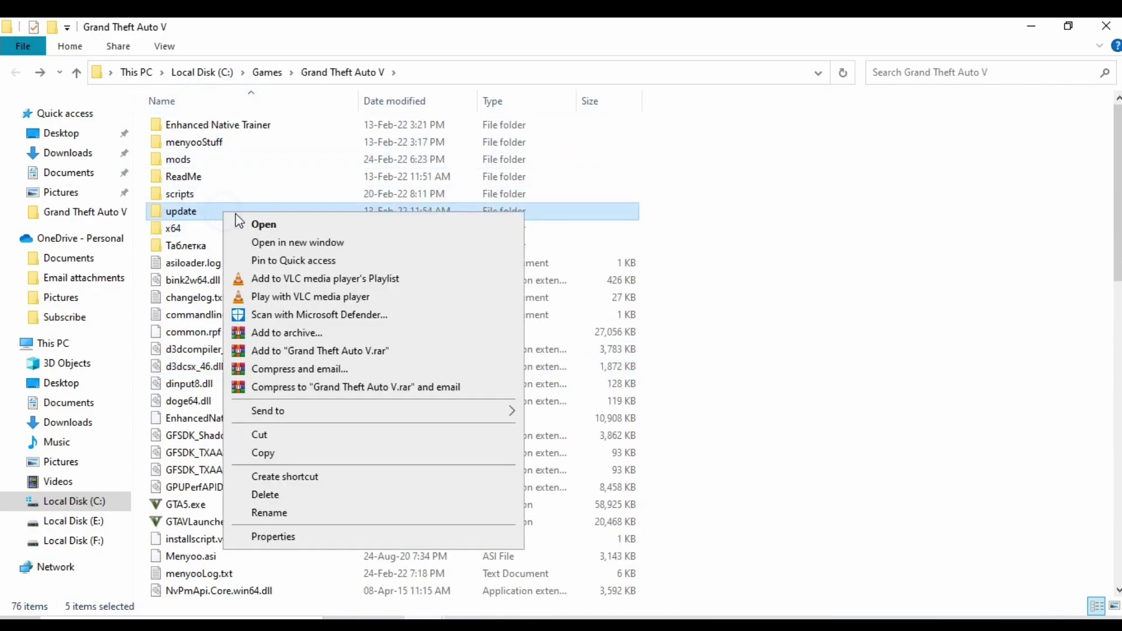
{"action": "left_click", "coordinate": [279, 453]}
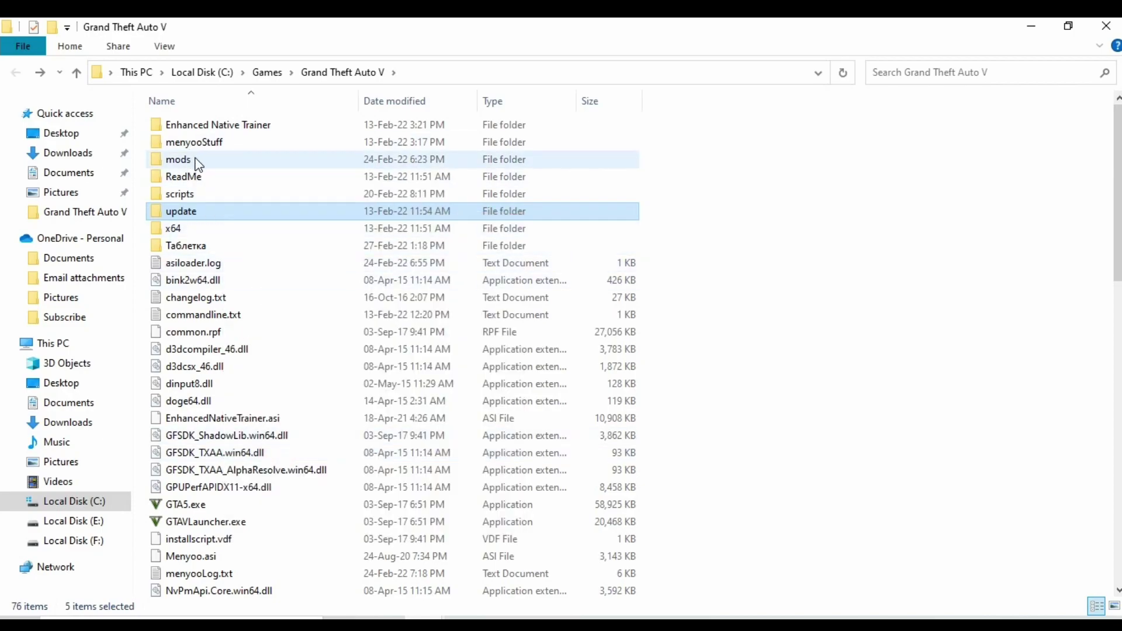
{"action": "double_click", "coordinate": [221, 159]}
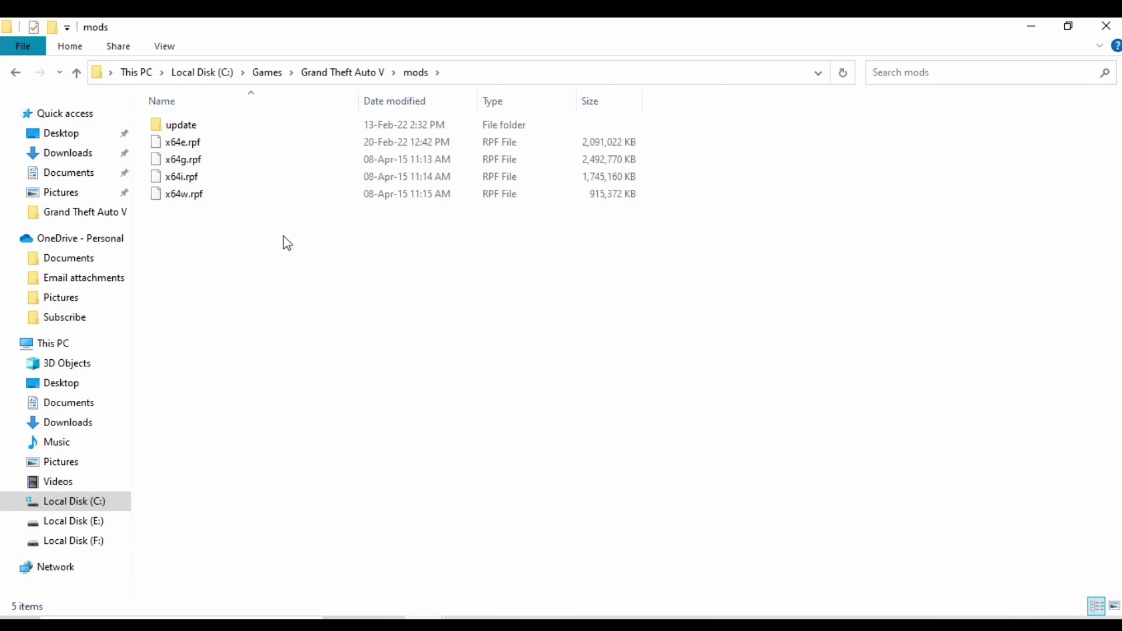
Step: Switch to OpenIV and check the update folder and RPF archives inside its mods folder
{"action": "left_click", "coordinate": [1031, 25]}
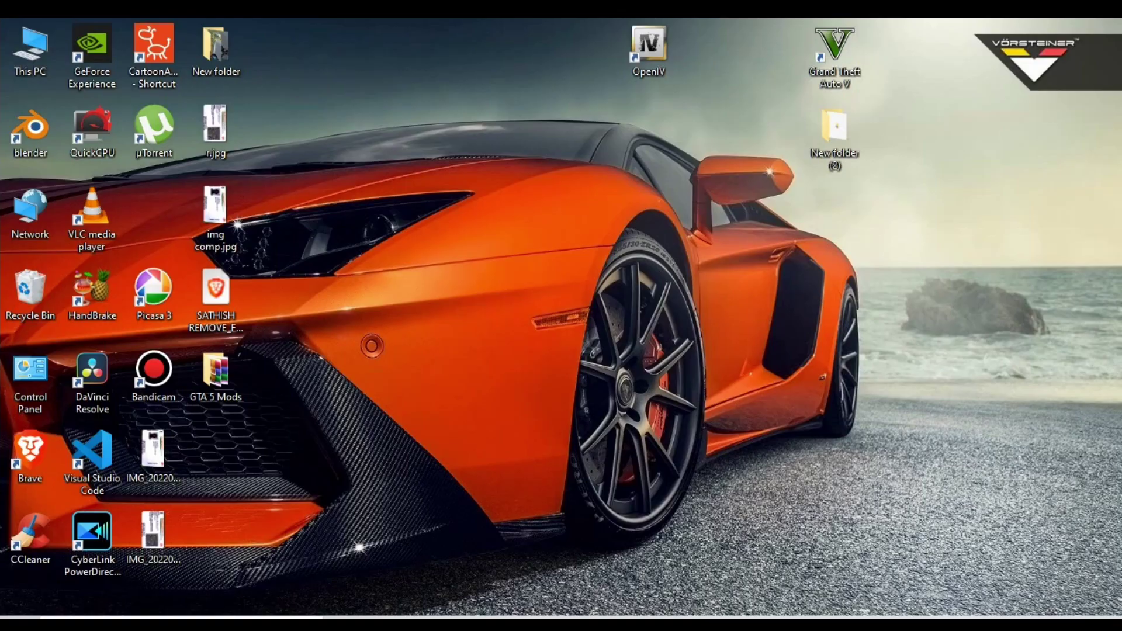
{"action": "left_click", "coordinate": [520, 612]}
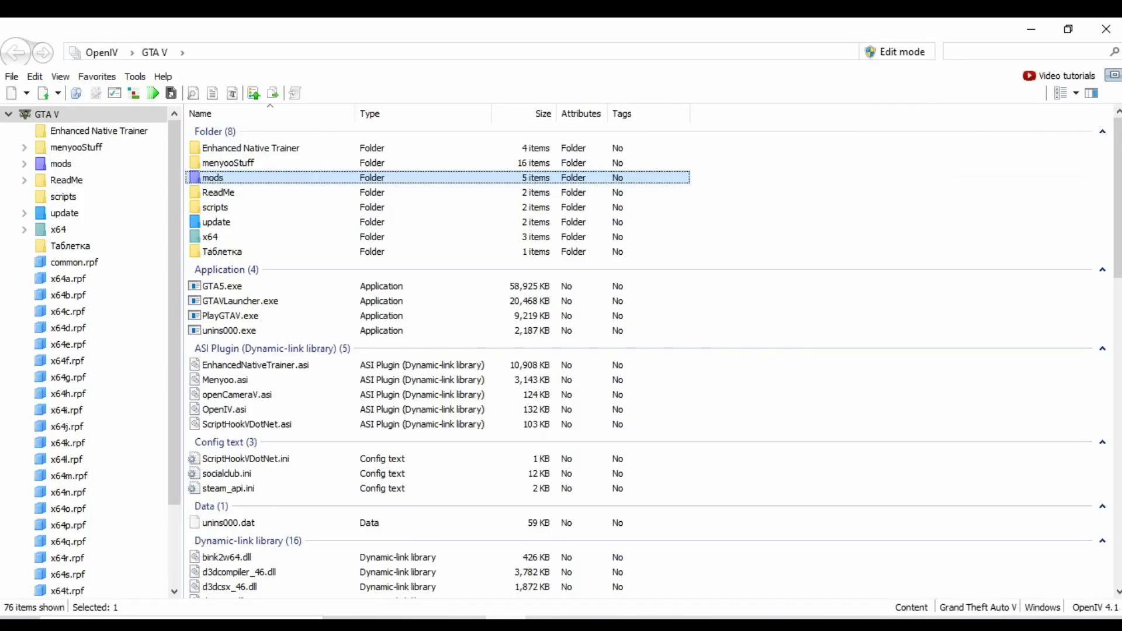
{"action": "left_click", "coordinate": [219, 181]}
{"action": "double_click", "coordinate": [218, 181]}
{"action": "left_click_drag", "start_coordinate": [227, 327], "coordinate": [248, 141]}
{"action": "left_click", "coordinate": [248, 148]}
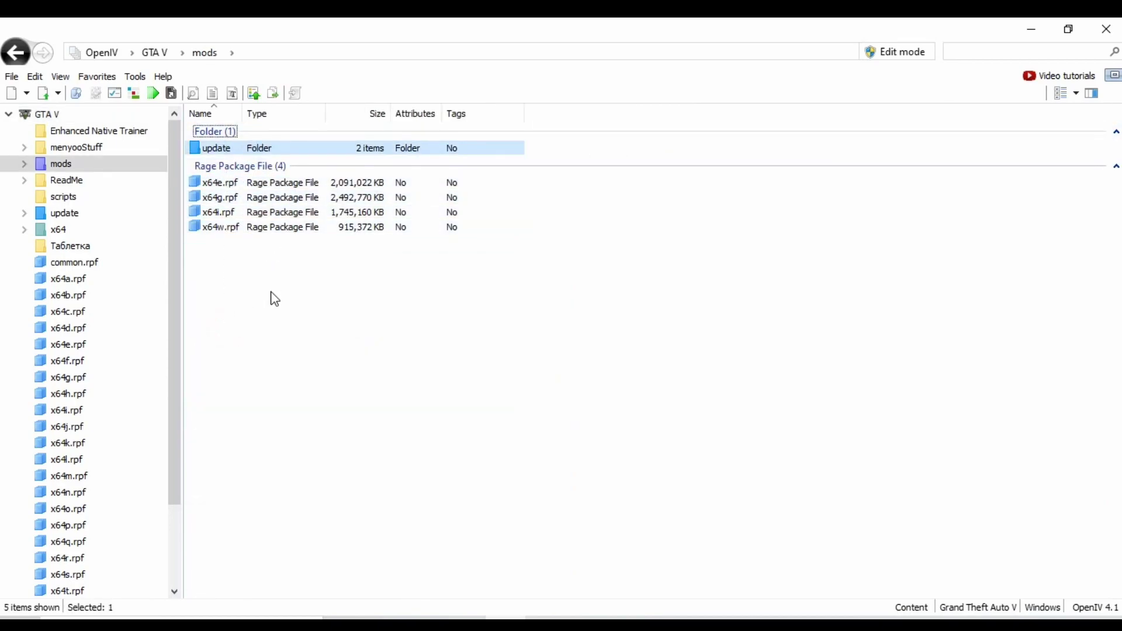
{"action": "left_click", "coordinate": [274, 298]}
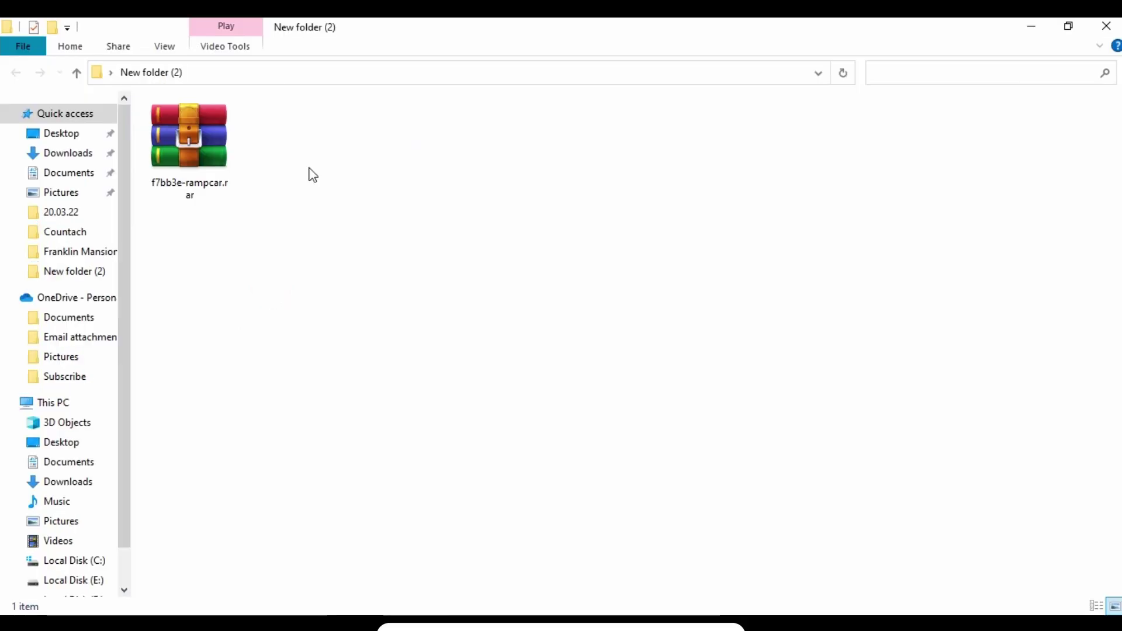
Step: Extract the f7bb3e-rampcar.rar archive into its own f7bb3e-rampcar folder
{"action": "double_click", "coordinate": [201, 169]}
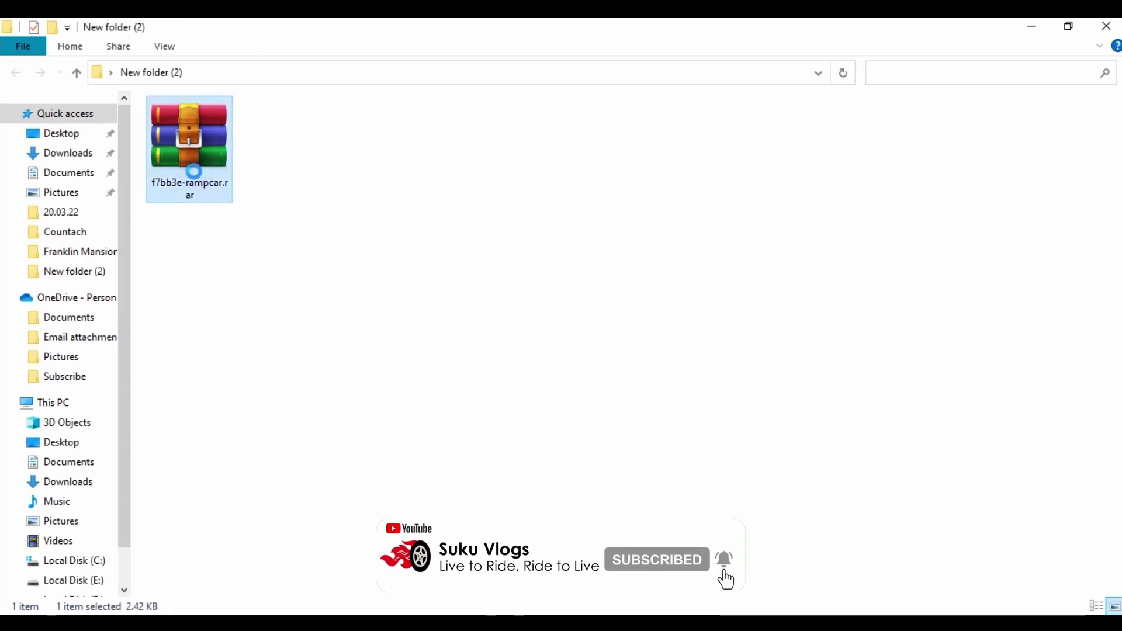
{"action": "right_click", "coordinate": [195, 171]}
{"action": "left_click", "coordinate": [281, 278]}
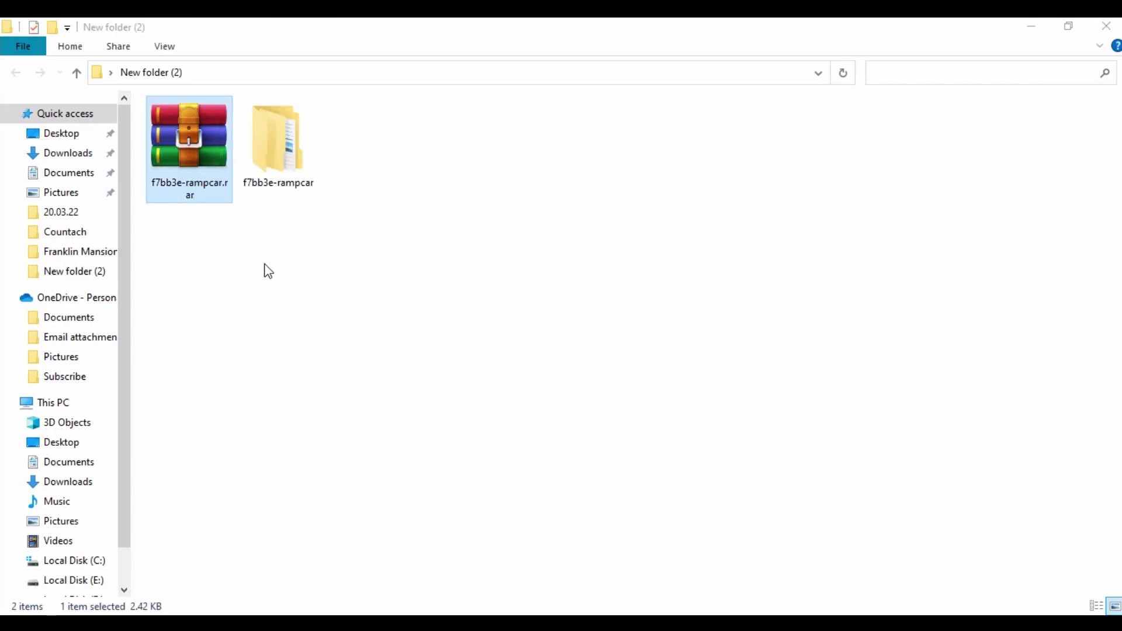
Step: Copy rampcar.xml from the menyooStuff\Vehicle folder inside the extracted f7bb3e-rampcar folder
{"action": "double_click", "coordinate": [267, 169]}
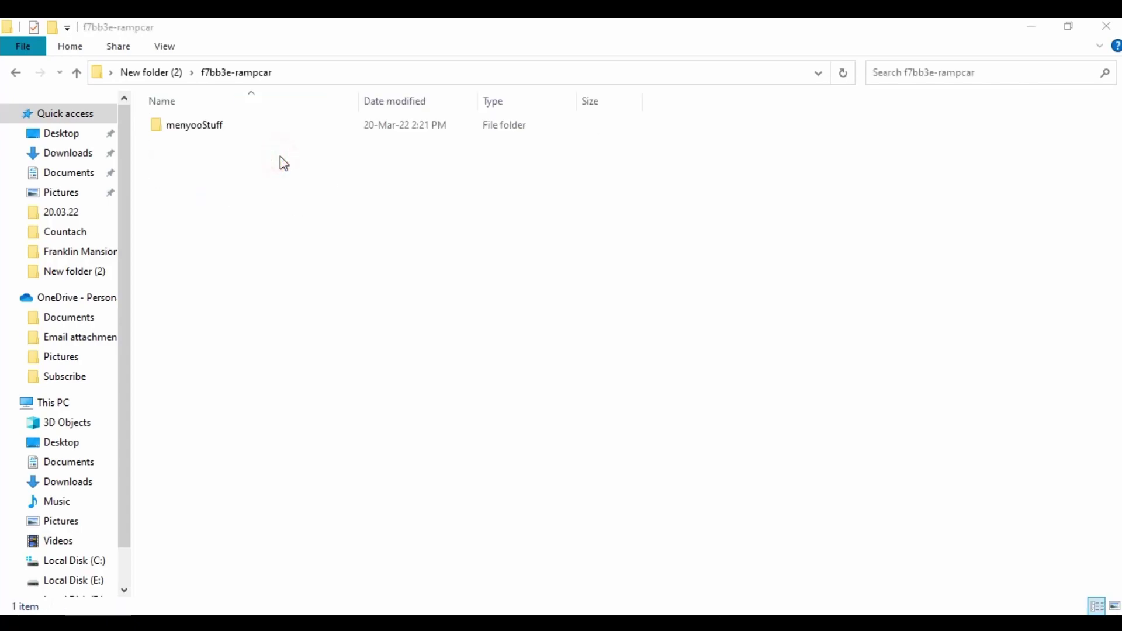
{"action": "double_click", "coordinate": [226, 128]}
{"action": "left_click", "coordinate": [189, 134]}
{"action": "double_click", "coordinate": [190, 135]}
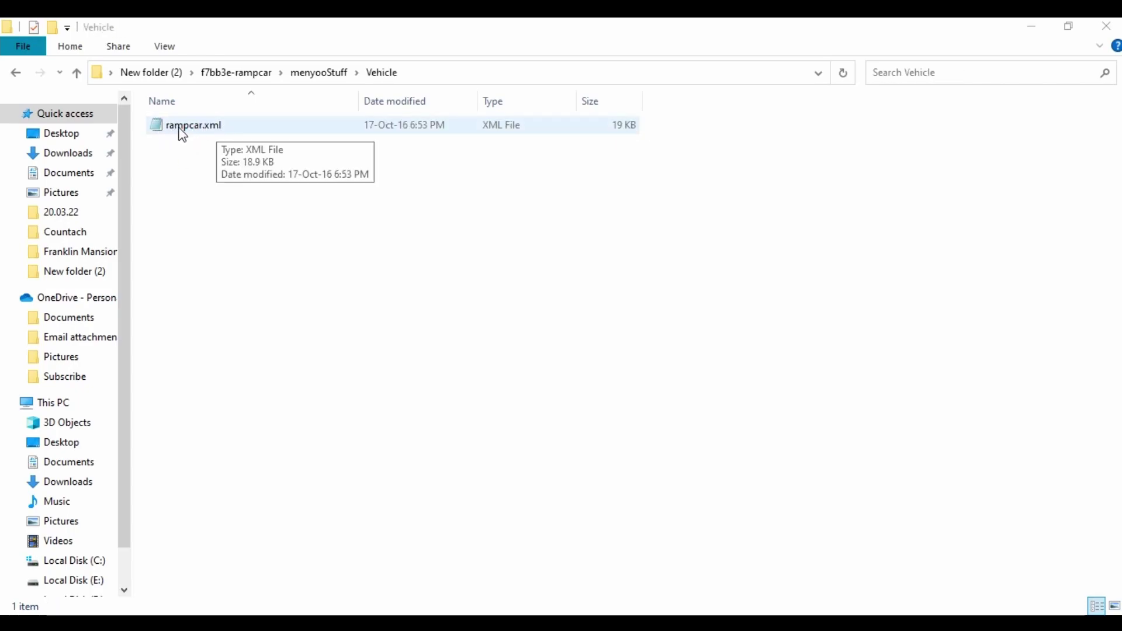
{"action": "left_click", "coordinate": [204, 126]}
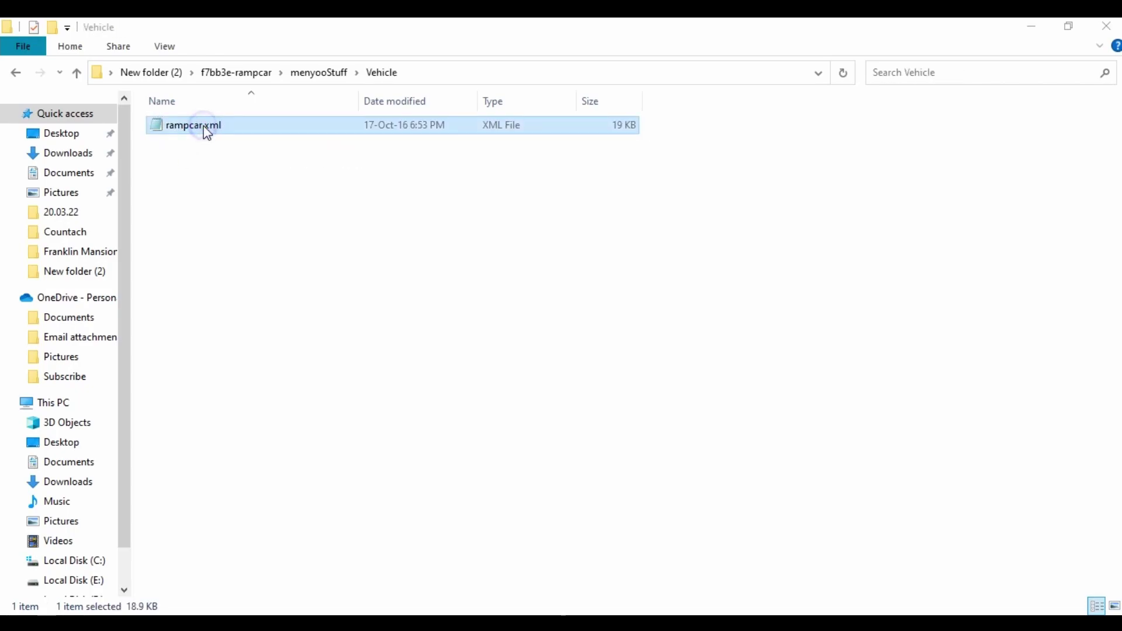
{"action": "right_click", "coordinate": [204, 126]}
{"action": "left_click", "coordinate": [240, 416]}
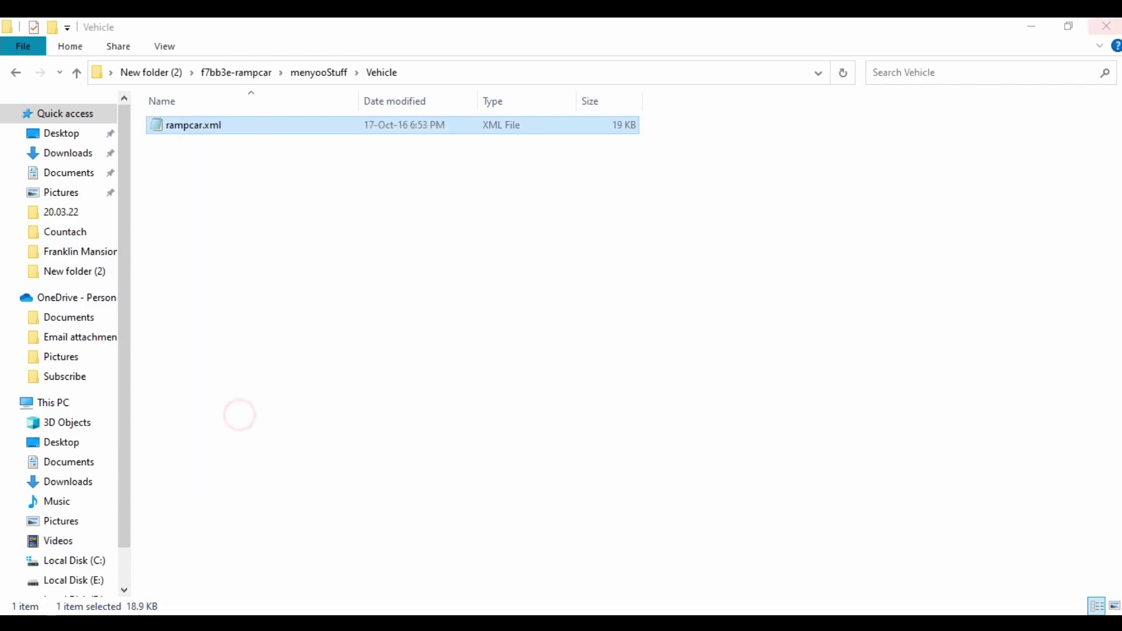
Step: Minimize the mod folder, open the game's installation folder from its desktop shortcut, and go to menyooStuff\Vehicle
{"action": "left_click", "coordinate": [1024, 25]}
{"action": "left_click", "coordinate": [835, 53]}
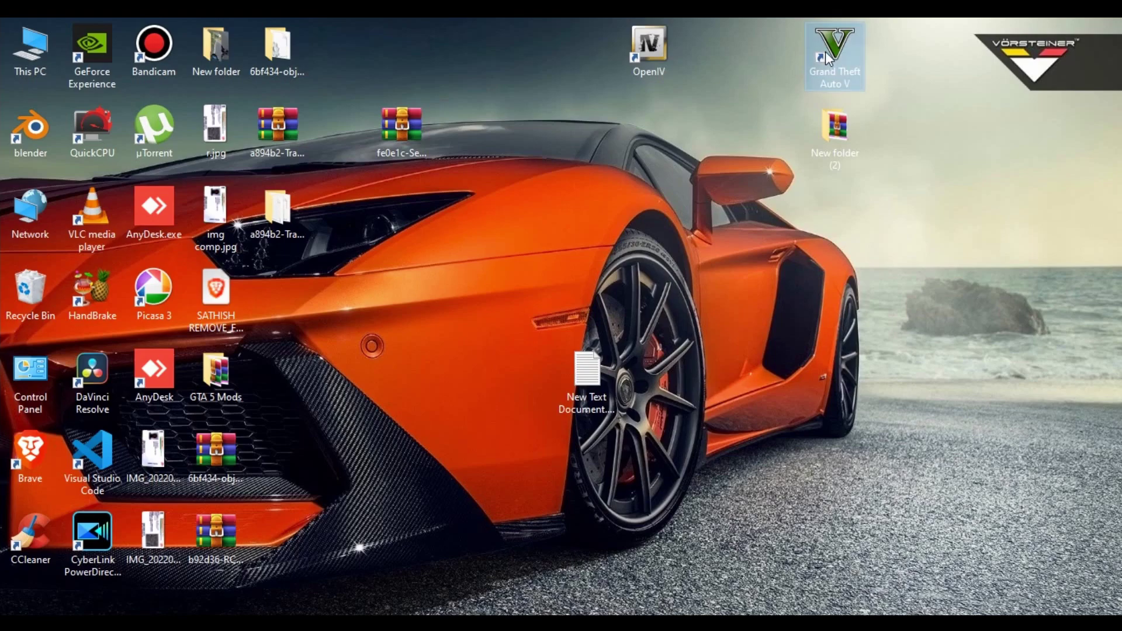
{"action": "right_click", "coordinate": [824, 52]}
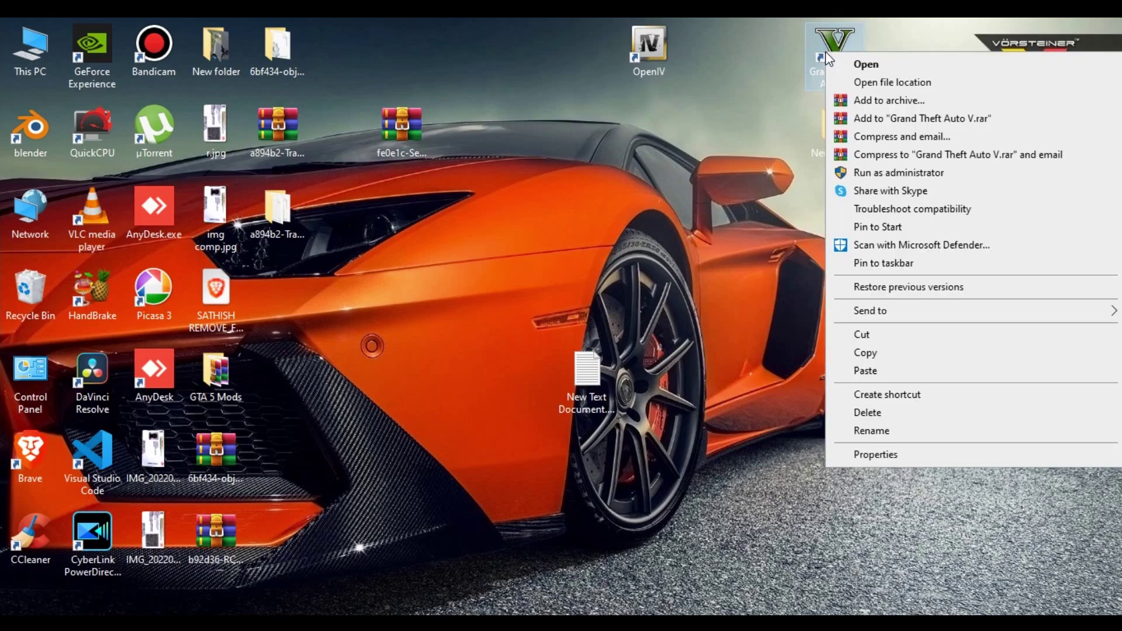
{"action": "left_click", "coordinate": [841, 81]}
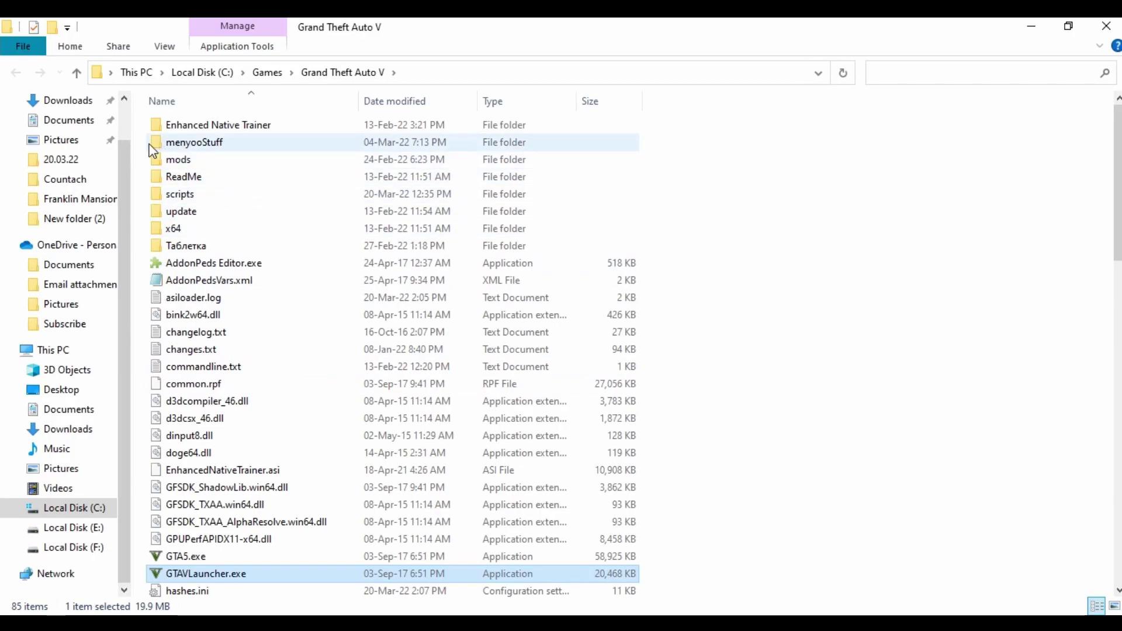
{"action": "double_click", "coordinate": [191, 143]}
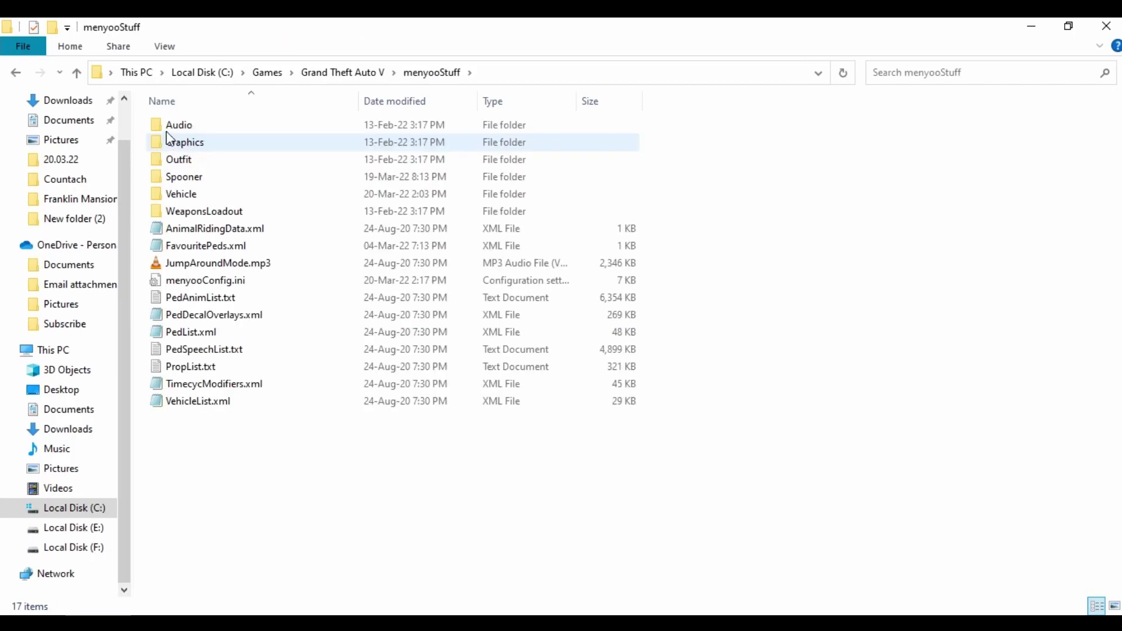
{"action": "double_click", "coordinate": [193, 195]}
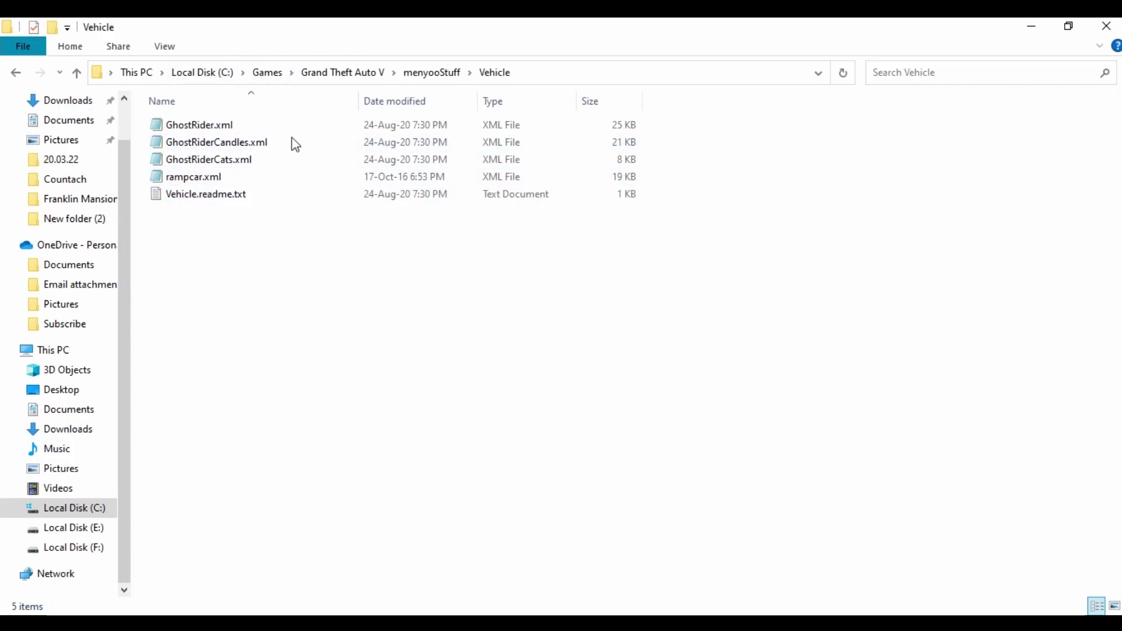
Step: Try to paste rampcar.xml into the game's menyooStuff\Vehicle folder, and cancel replacing the existing file
{"action": "right_click", "coordinate": [233, 248]}
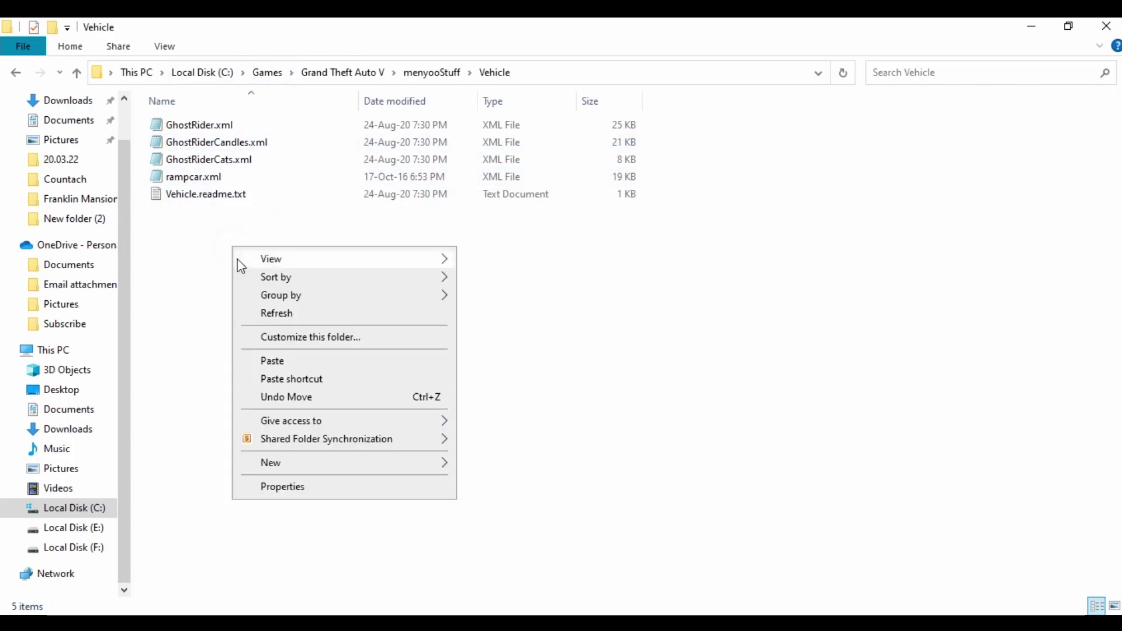
{"action": "left_click", "coordinate": [272, 361]}
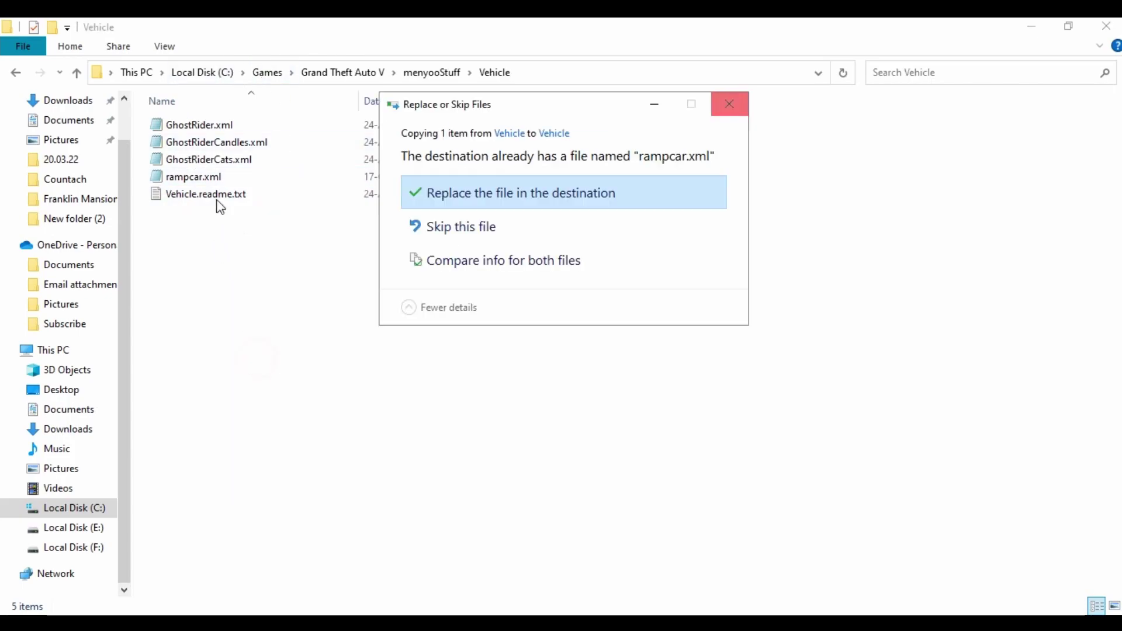
{"action": "left_click", "coordinate": [729, 115]}
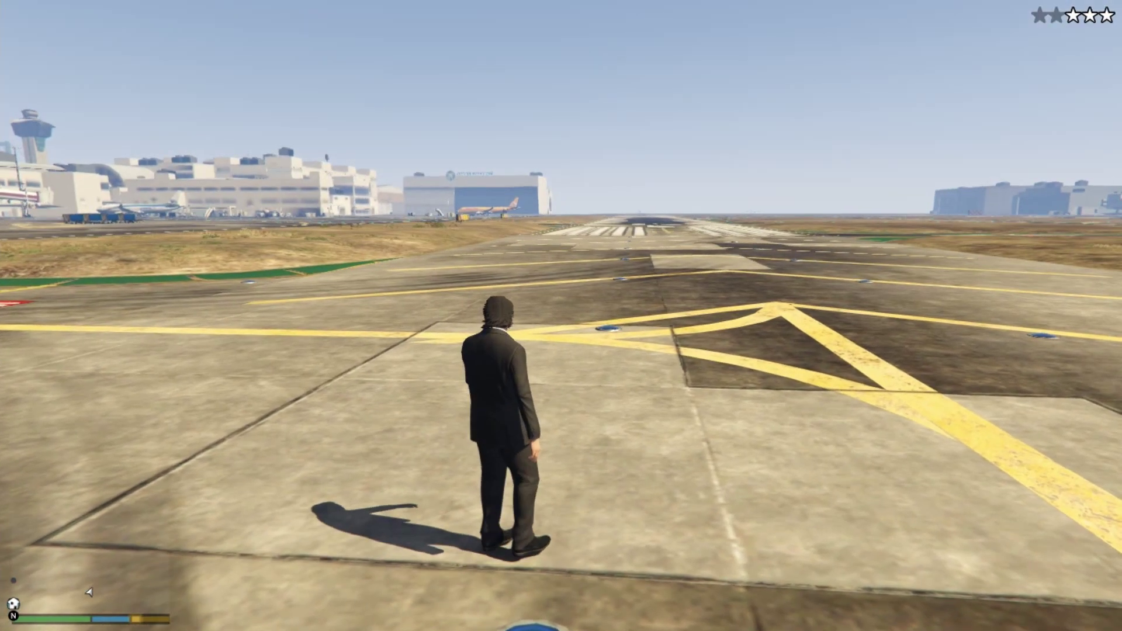
Step: Bring up the Menyoo trainer in the game and open the vehicle spawner's list of saved vehicles
{"action": "key", "text": "w"}
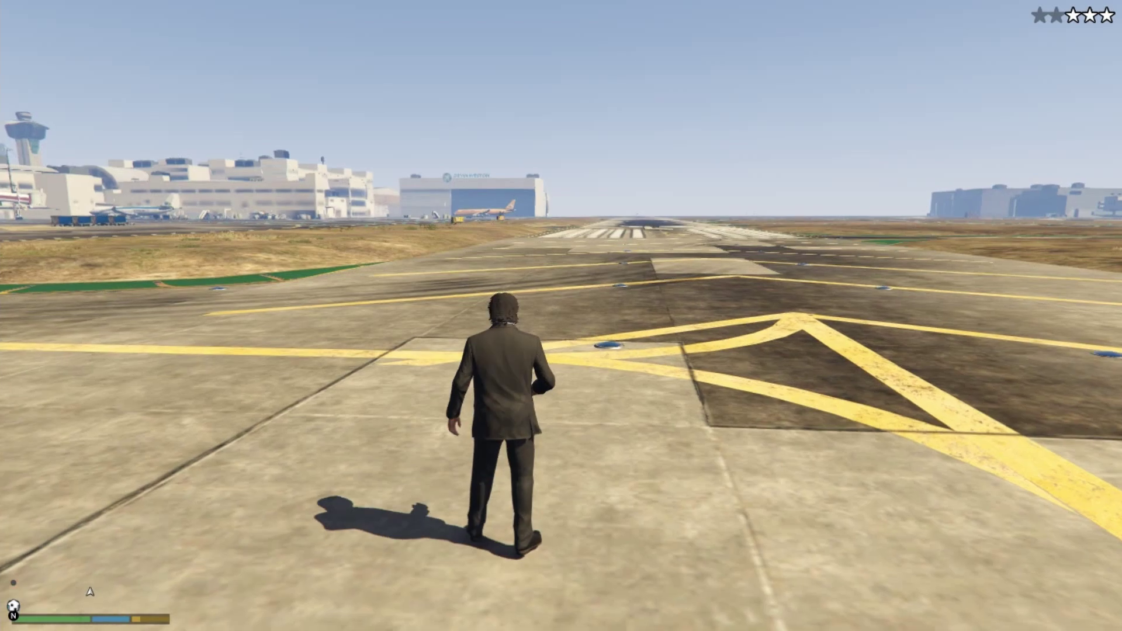
{"action": "key", "text": "F8"}
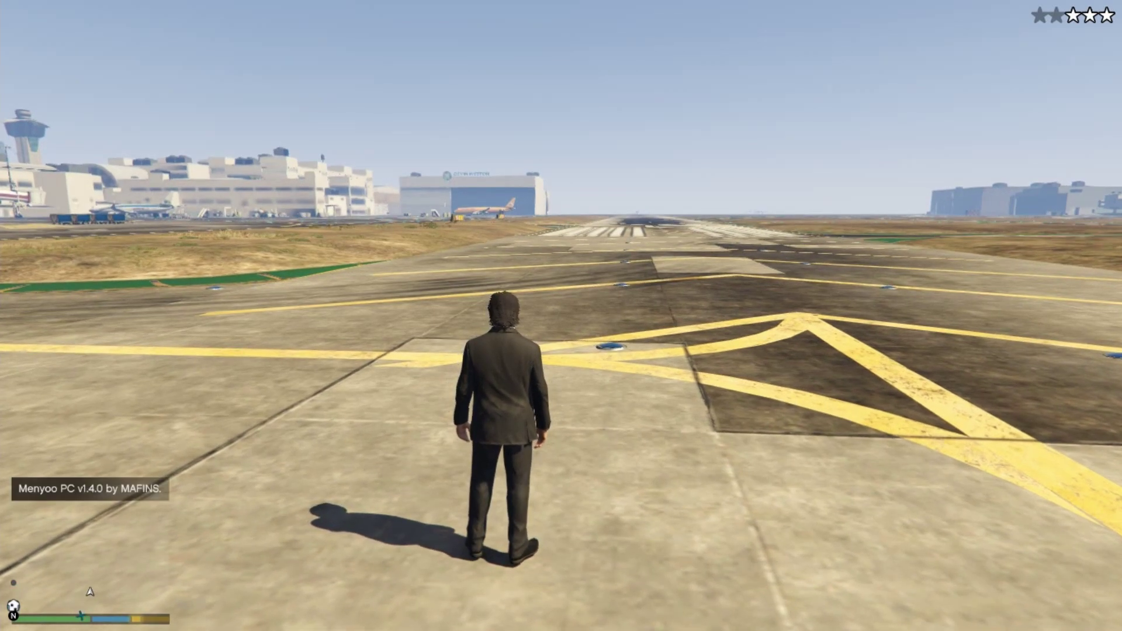
{"action": "key", "text": "F8"}
{"action": "key", "text": "Down"}
{"action": "key", "text": "Down"}
{"action": "key", "text": "Return"}
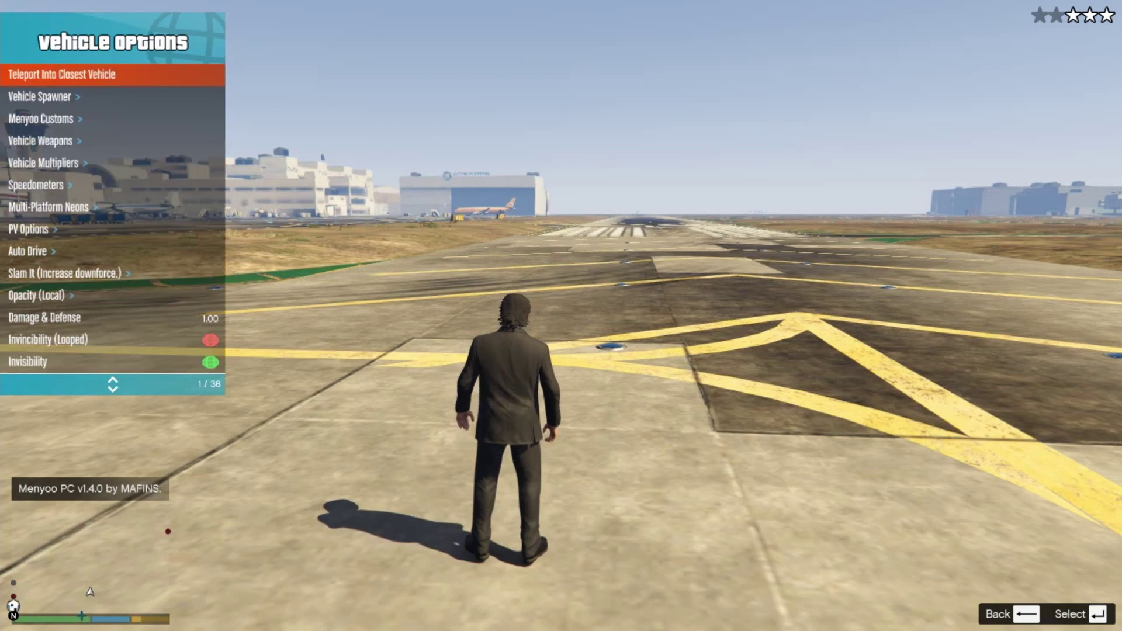
{"action": "key", "text": "Down"}
{"action": "key", "text": "Return"}
{"action": "key", "text": "Down"}
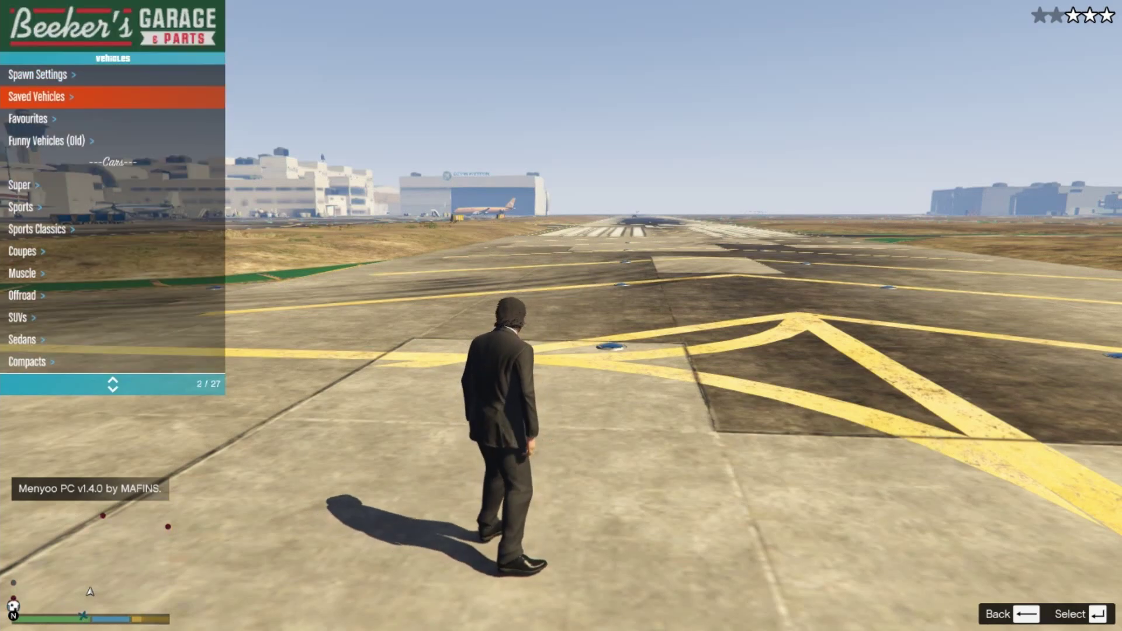
{"action": "key", "text": "Return"}
Step: Spawn the ramp car from the saved file rampcar.xml and close the trainer completely
{"action": "key", "text": "Down"}
{"action": "key", "text": "Down"}
{"action": "key", "text": "Down"}
{"action": "key", "text": "Down"}
{"action": "key", "text": "Down"}
{"action": "key", "text": "Down"}
{"action": "key", "text": "Down"}
{"action": "key", "text": "Down"}
{"action": "key", "text": "Down"}
{"action": "key", "text": "Down"}
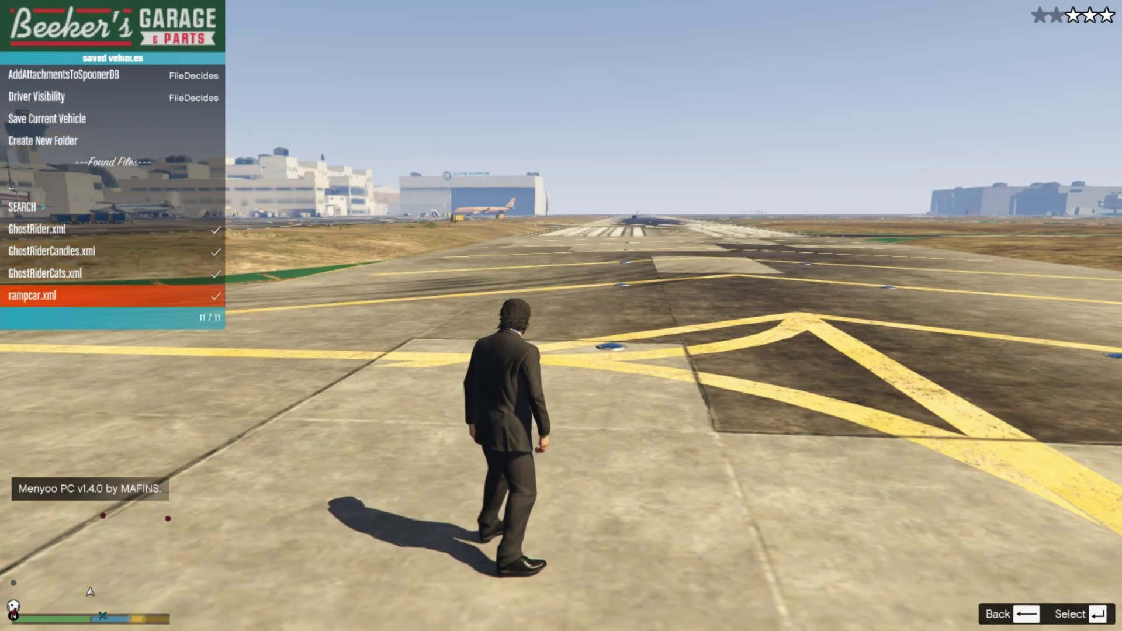
{"action": "key", "text": "Return"}
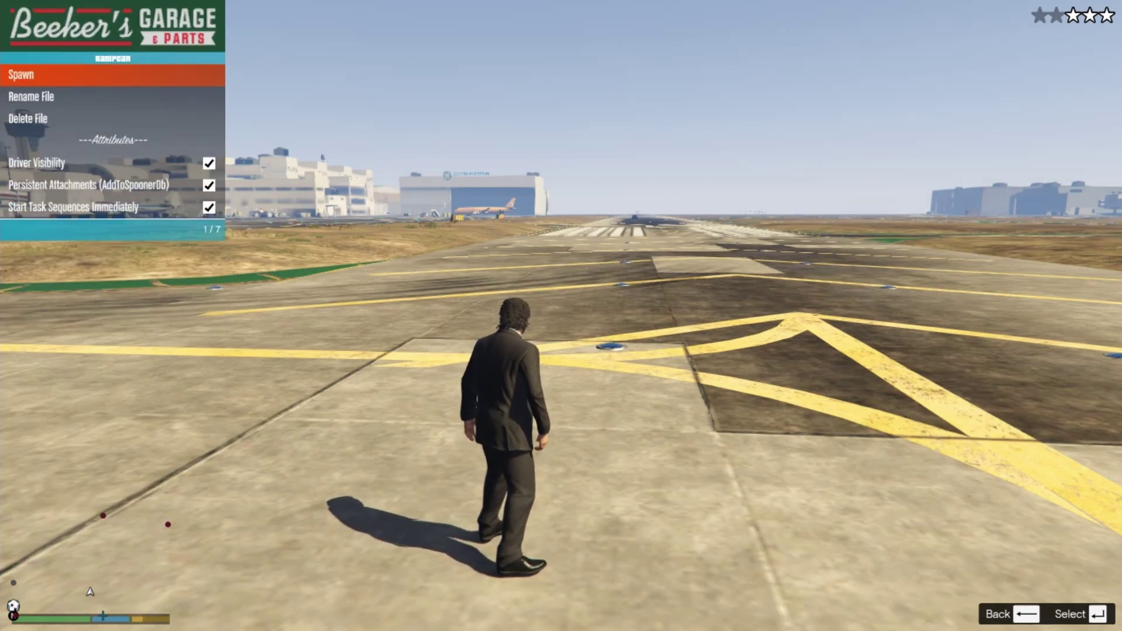
{"action": "key", "text": "Return"}
{"action": "key", "text": "BackSpace"}
{"action": "key", "text": "BackSpace"}
{"action": "key", "text": "BackSpace"}
{"action": "key", "text": "BackSpace"}
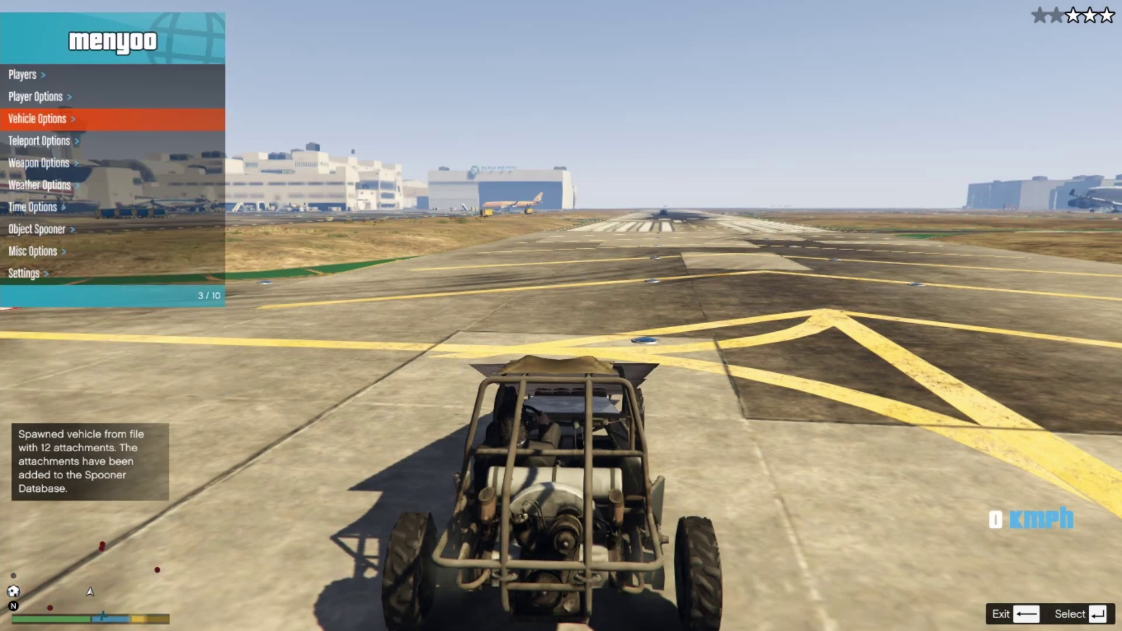
{"action": "key", "text": "BackSpace"}
{"action": "key", "text": "w"}
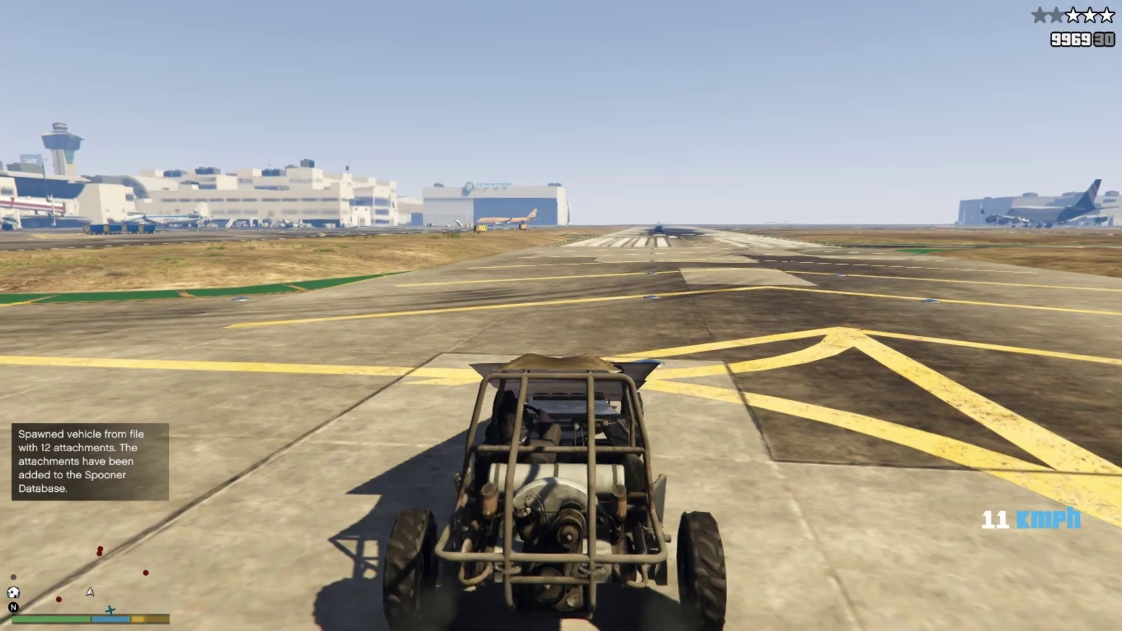
{"action": "key", "text": "s"}
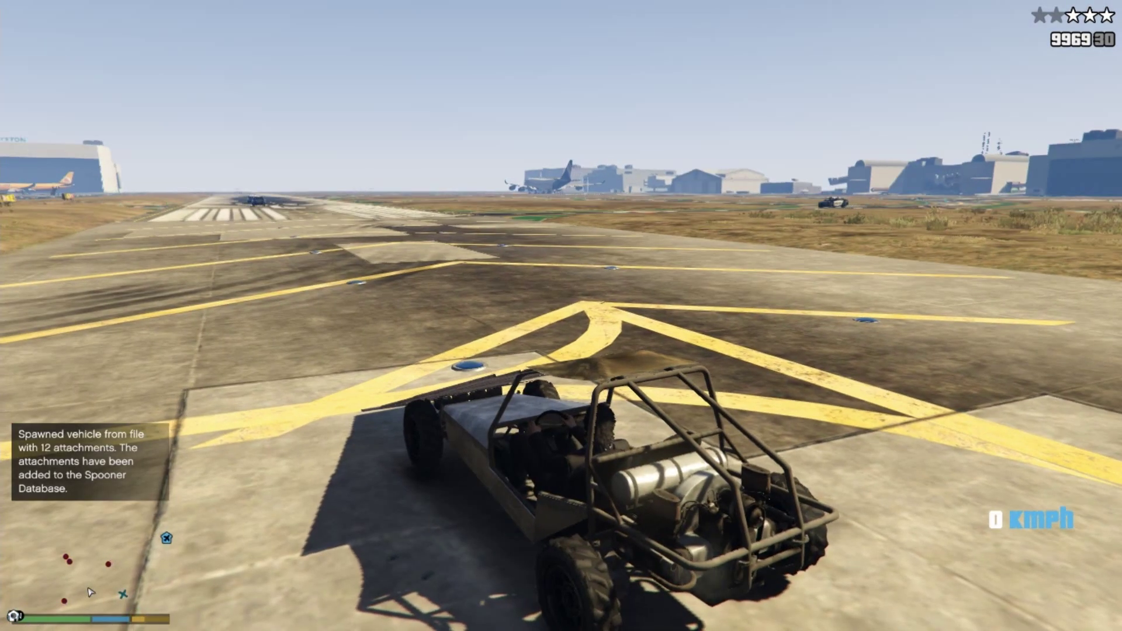
{"action": "key", "text": "w"}
{"action": "key", "text": "a"}
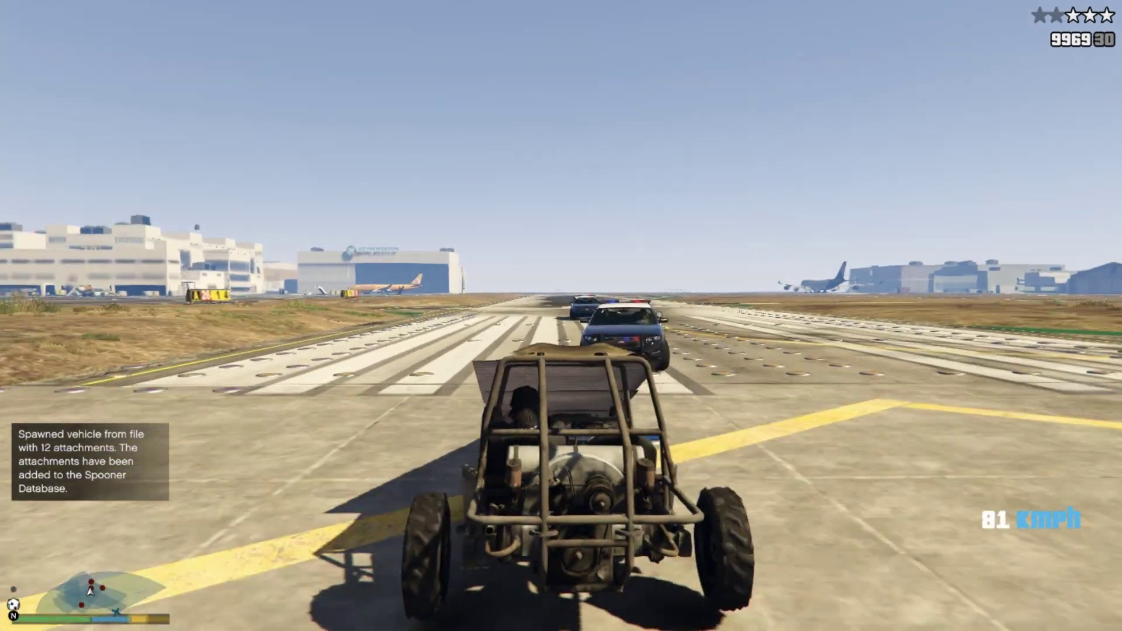
{"action": "key", "text": "a"}
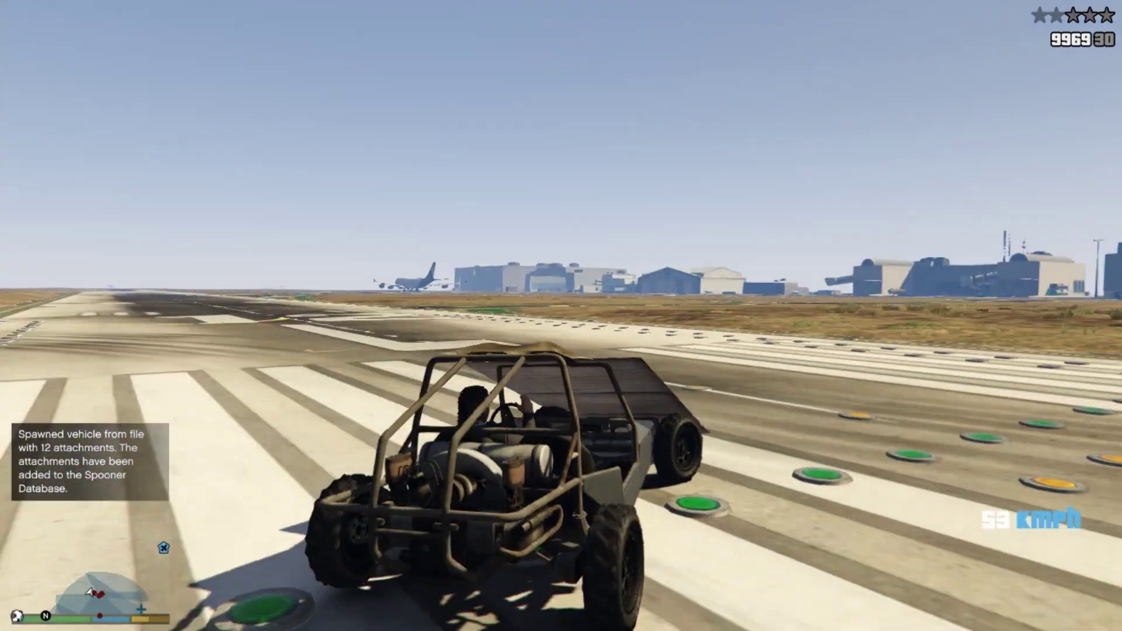
{"action": "key", "text": "w"}
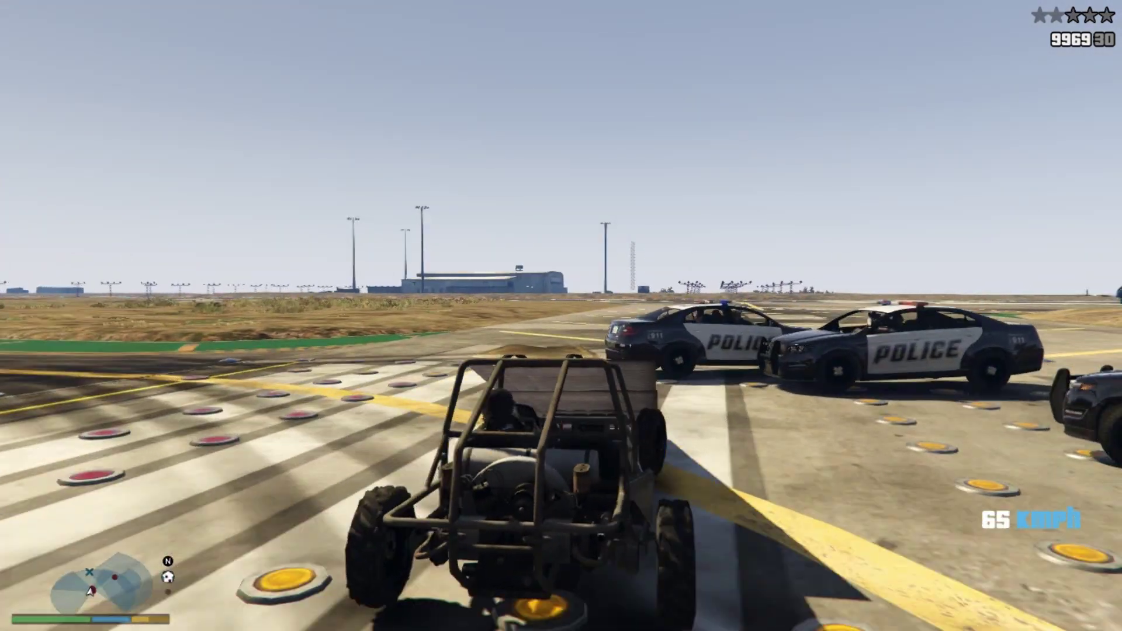
{"action": "key", "text": "w"}
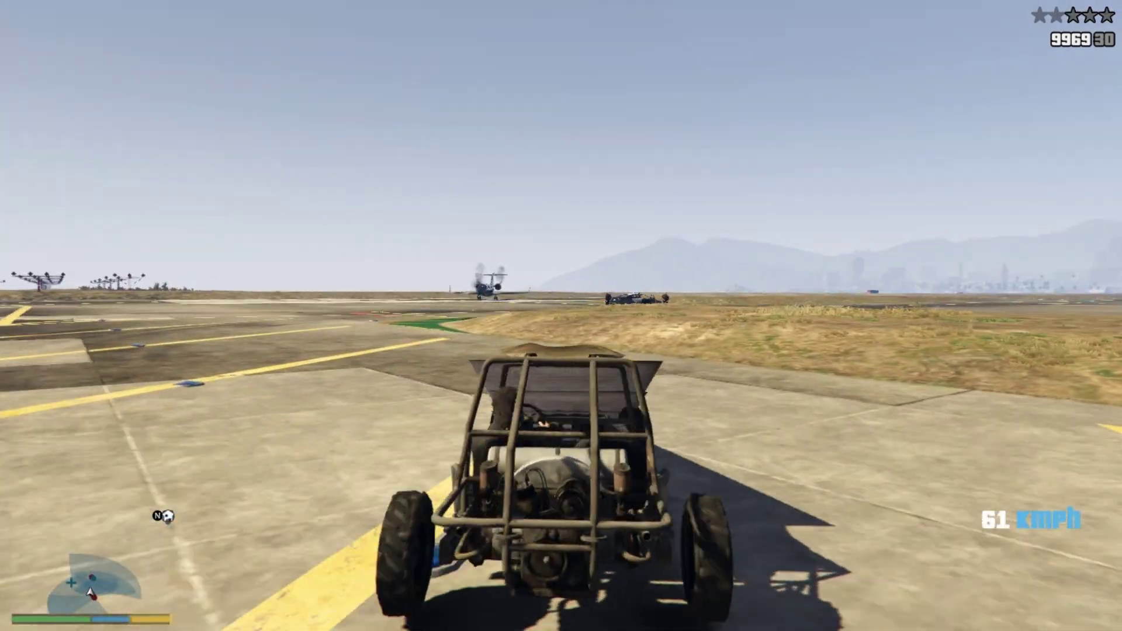
{"action": "key", "text": "space"}
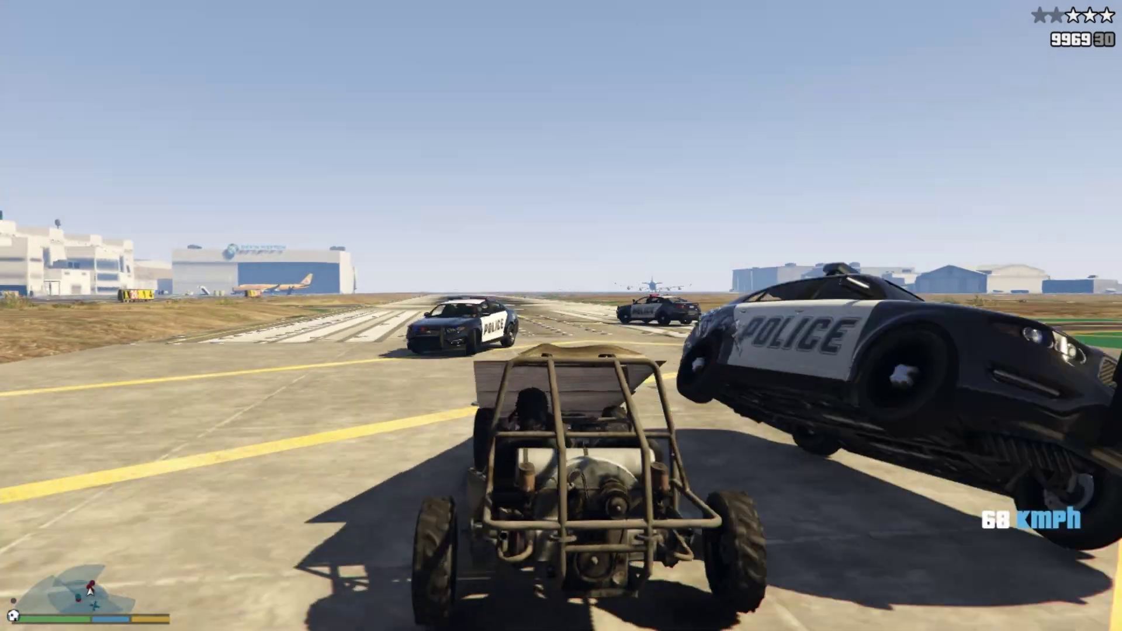
{"action": "key", "text": "w"}
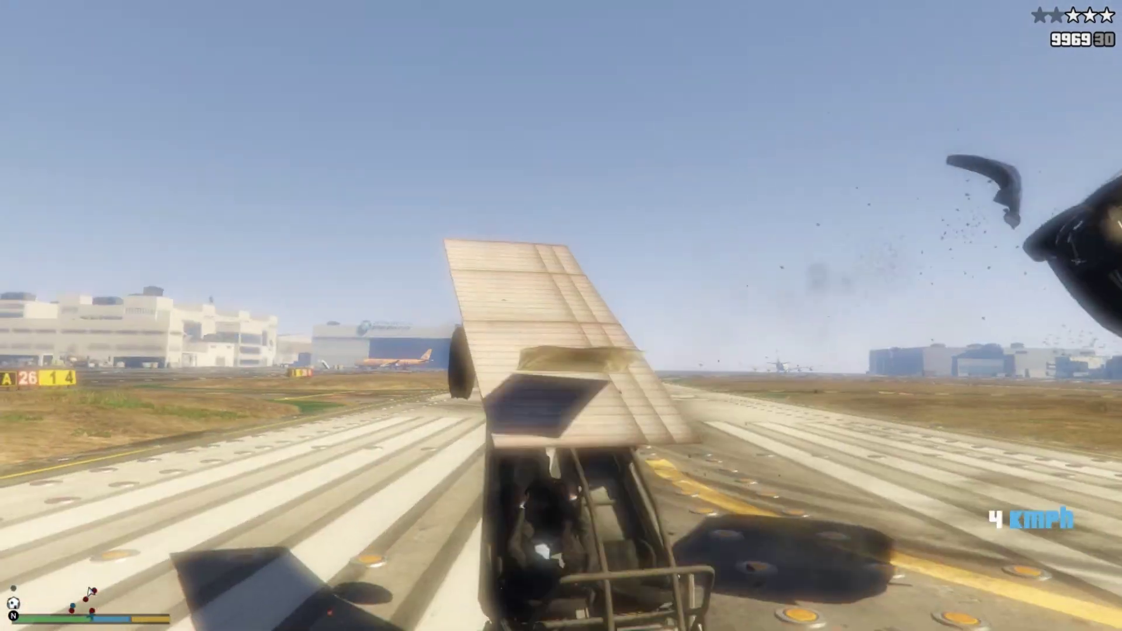
{"action": "key", "text": "w"}
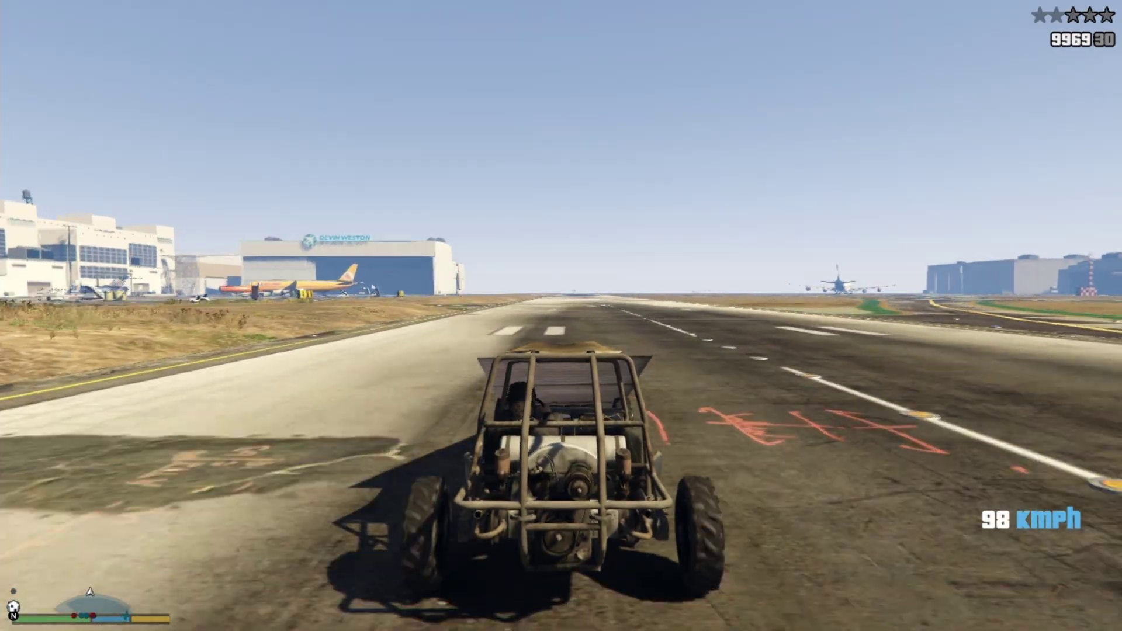
{"action": "key", "text": "a"}
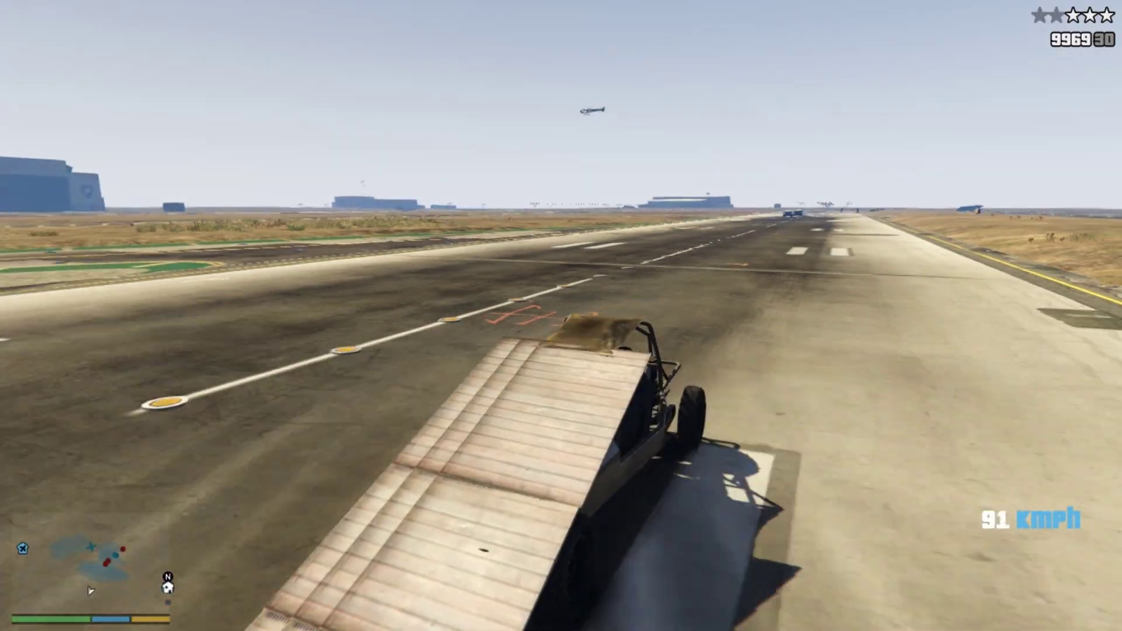
{"action": "key", "text": "s"}
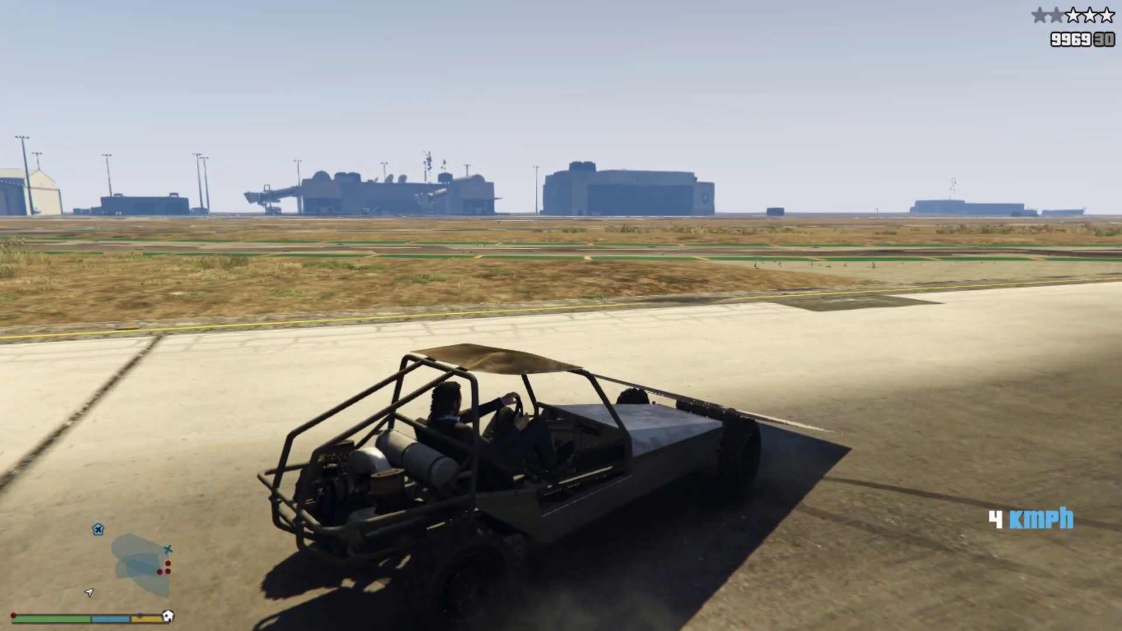
{"action": "key", "text": "w"}
{"action": "key", "text": "w"}
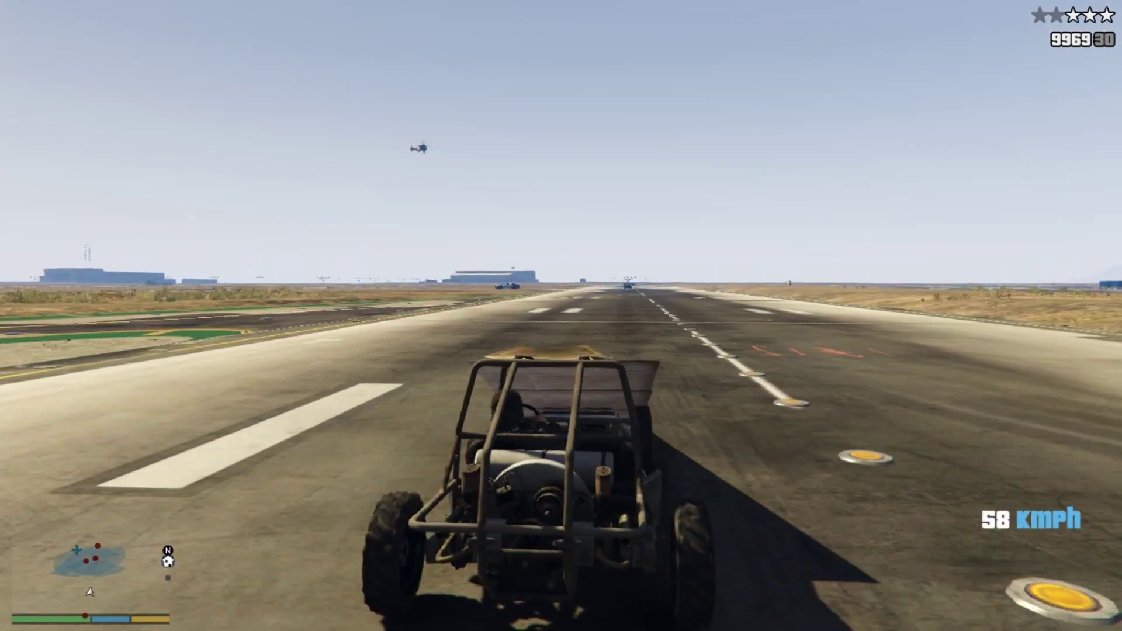
{"action": "key", "text": "w"}
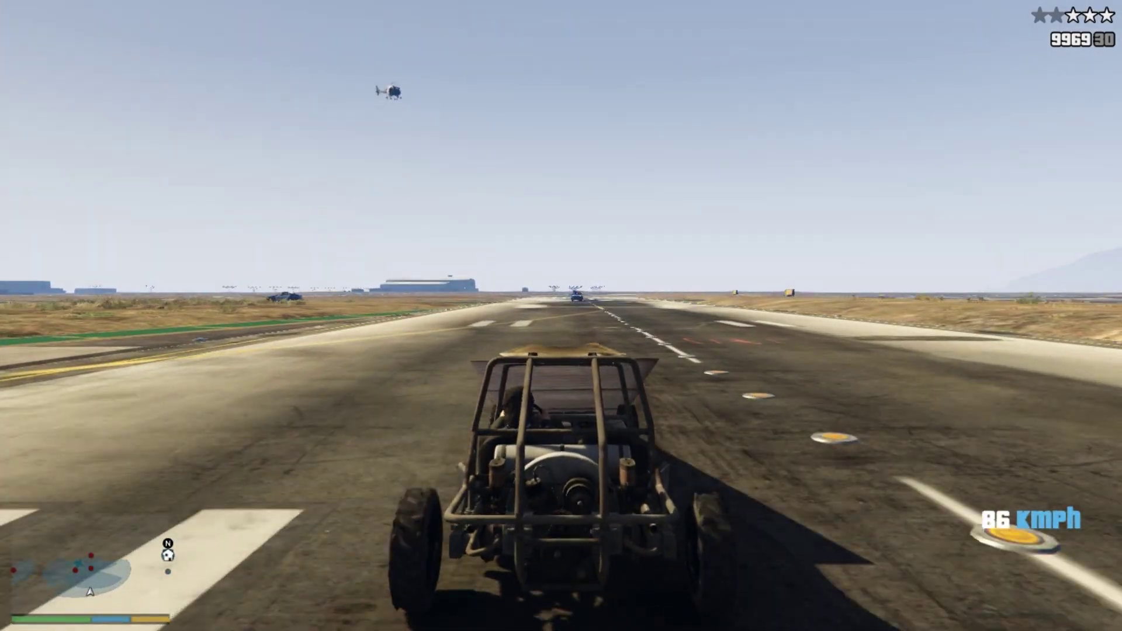